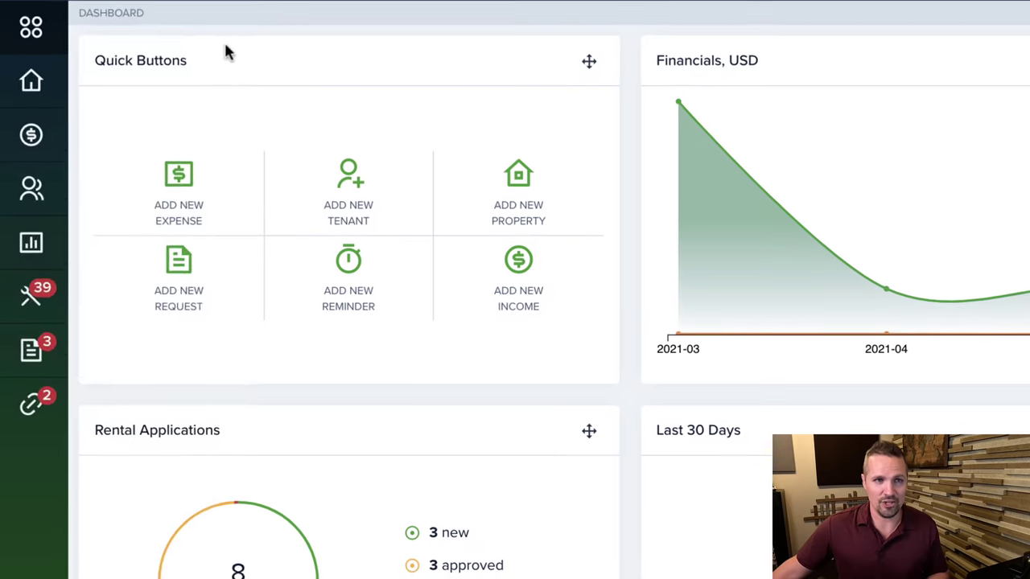
Open the form for adding a new property and review its general information, property type, amenities and features sections.
mouse_move(21, 55)
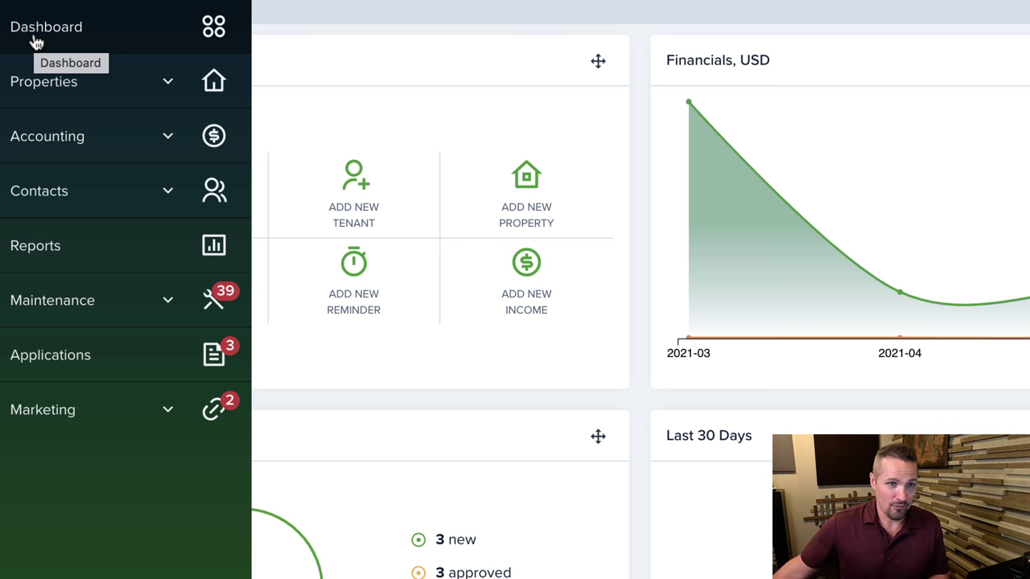
left_click(157, 85)
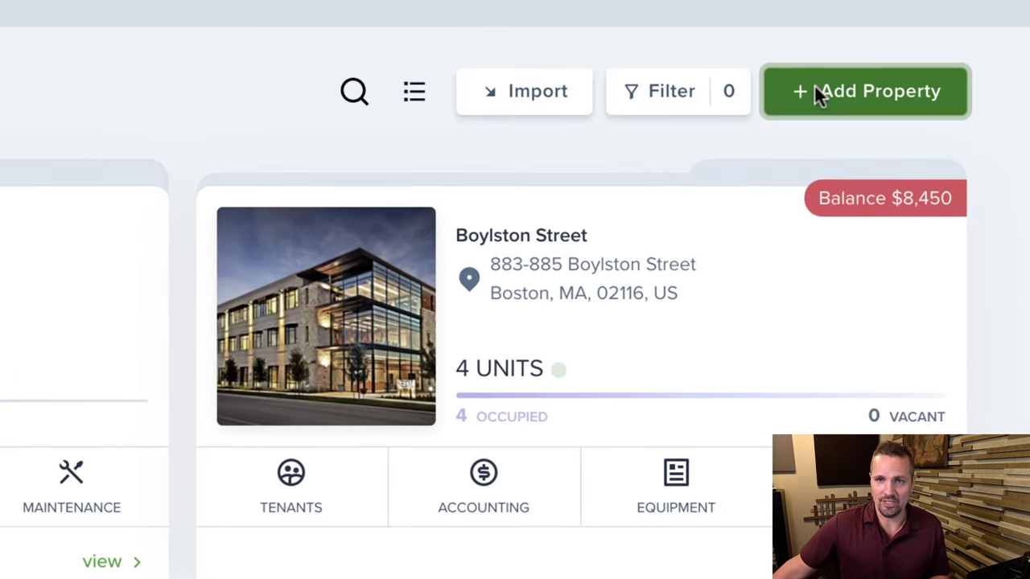
left_click(840, 78)
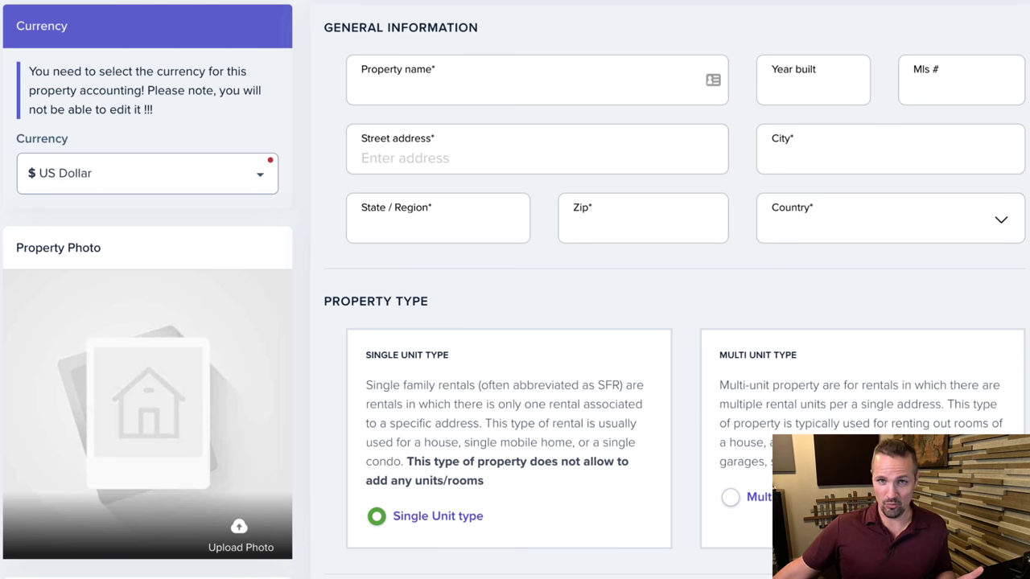
scroll(121, 342, "down", 2)
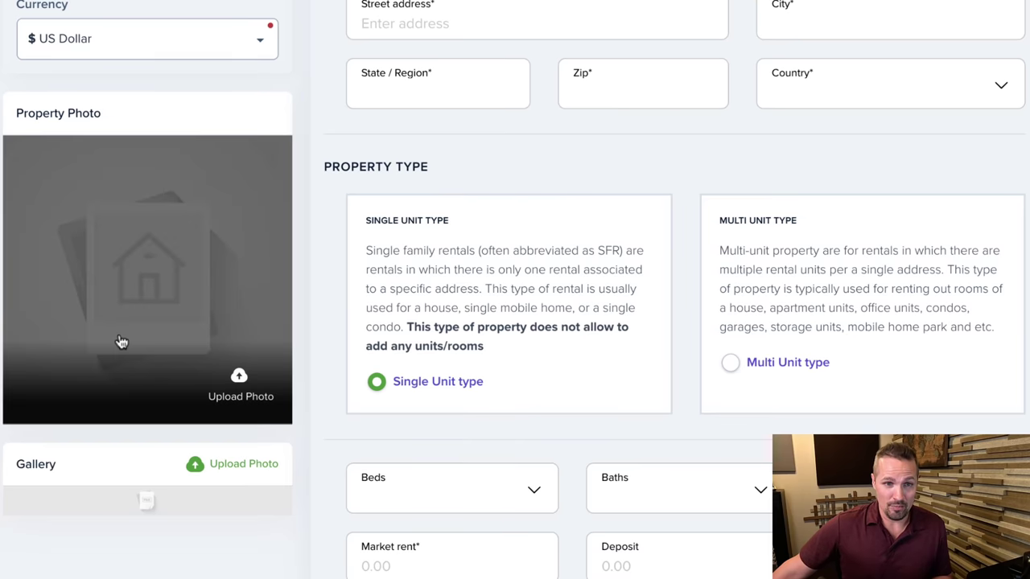
scroll(515, 321, "down", 3)
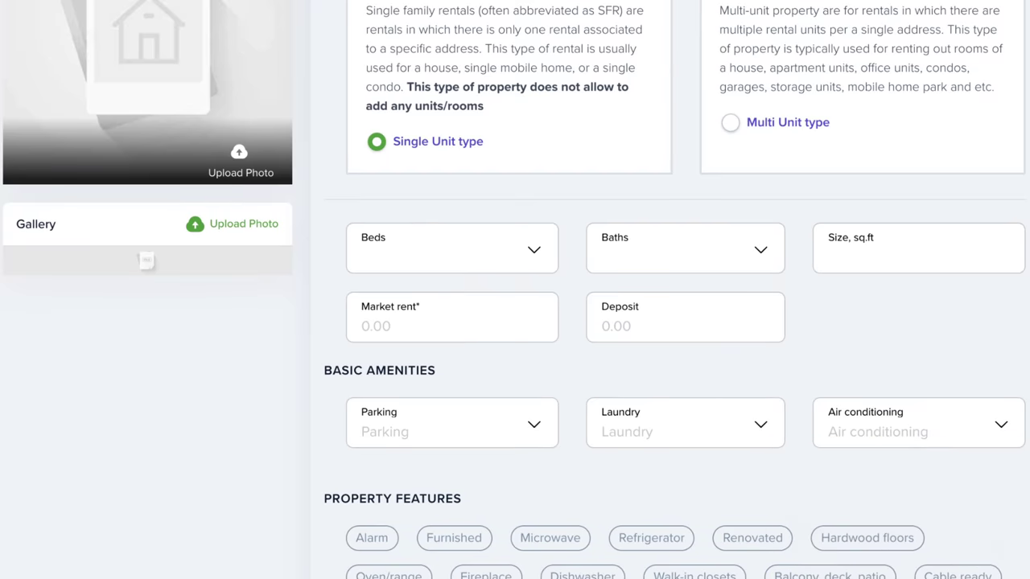
scroll(515, 322, "down", 3)
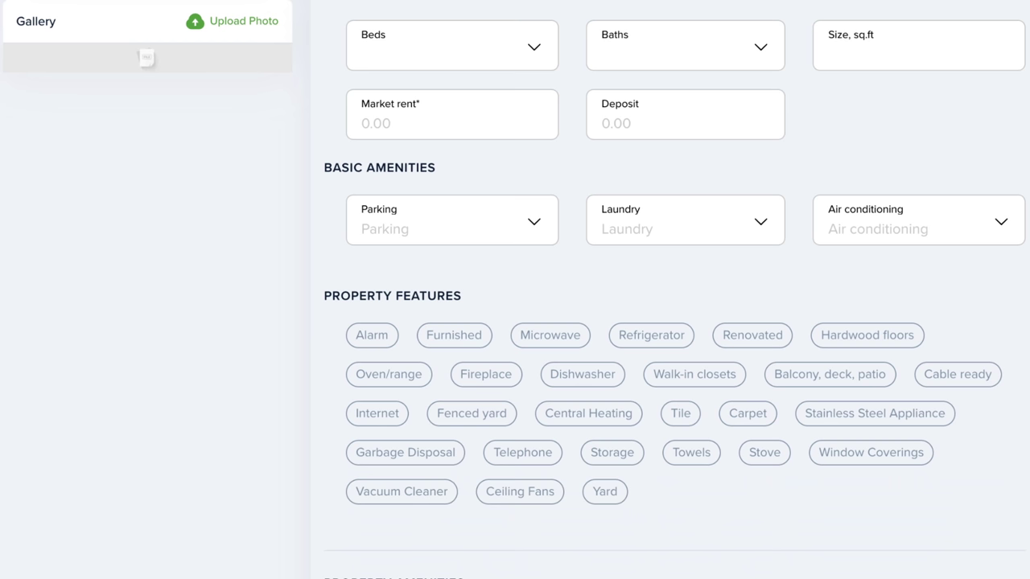
scroll(515, 322, "up", 4)
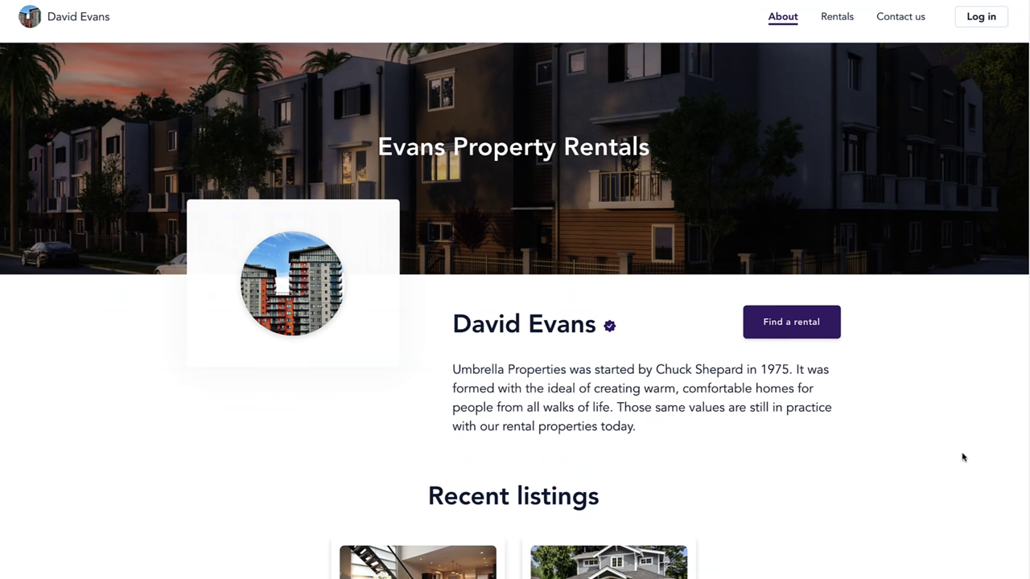
Look through the Evans Property Rentals website, including its recent listings, team, gallery and contact sections.
scroll(962, 458, "down", 5)
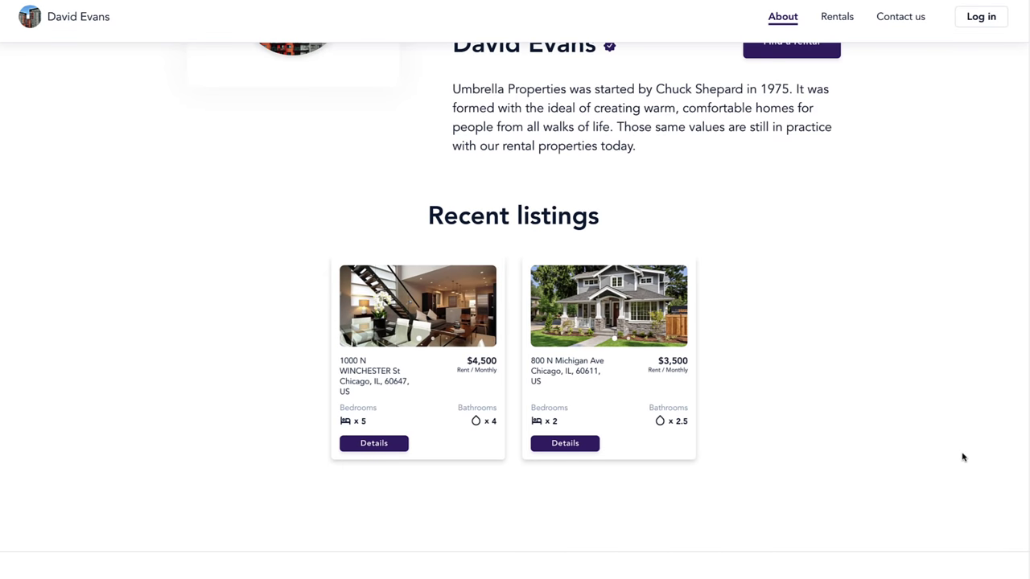
scroll(962, 457, "down", 5)
scroll(960, 459, "down", 5)
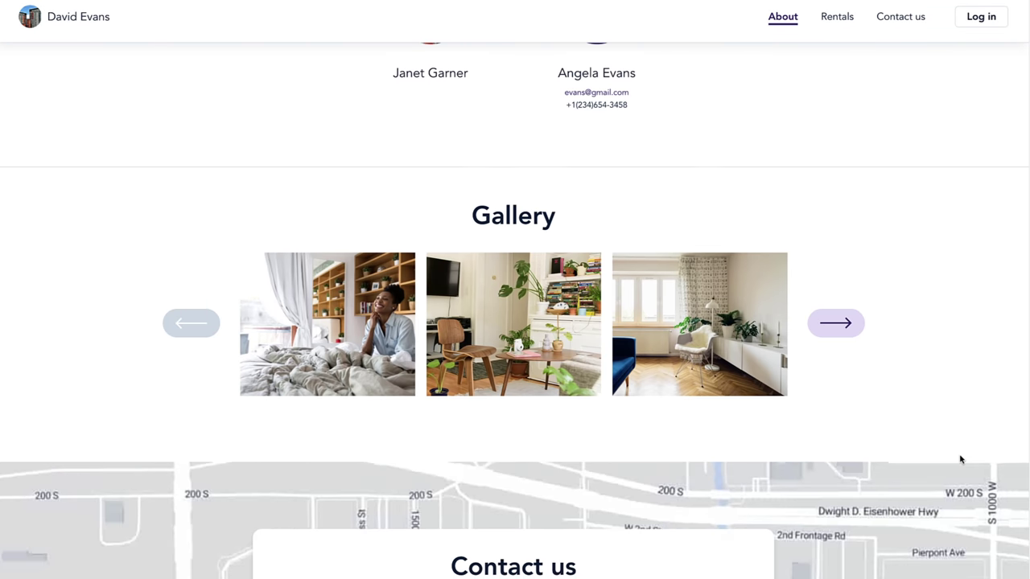
scroll(959, 460, "down", 3)
scroll(960, 459, "down", 3)
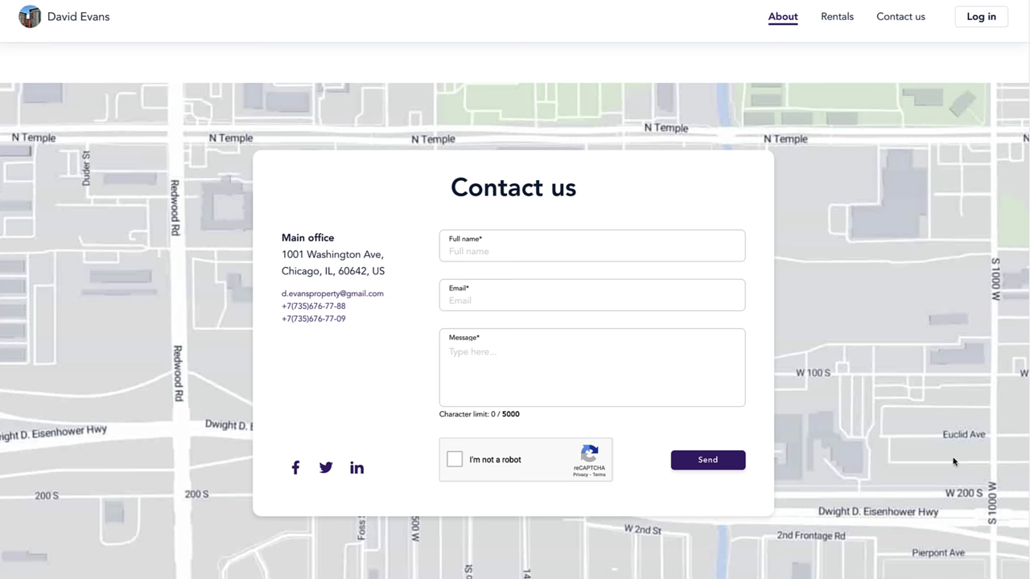
scroll(915, 479, "up", 15)
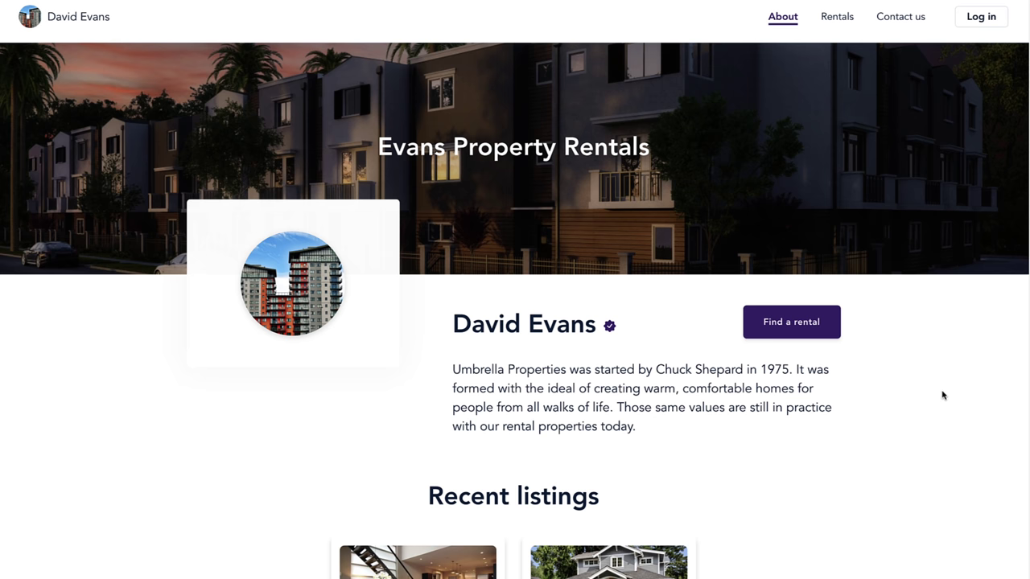
Open the $3,500 Chicago listing, review its details, features, amenities, map and lease terms, and start an application to it.
scroll(941, 394, "down", 2)
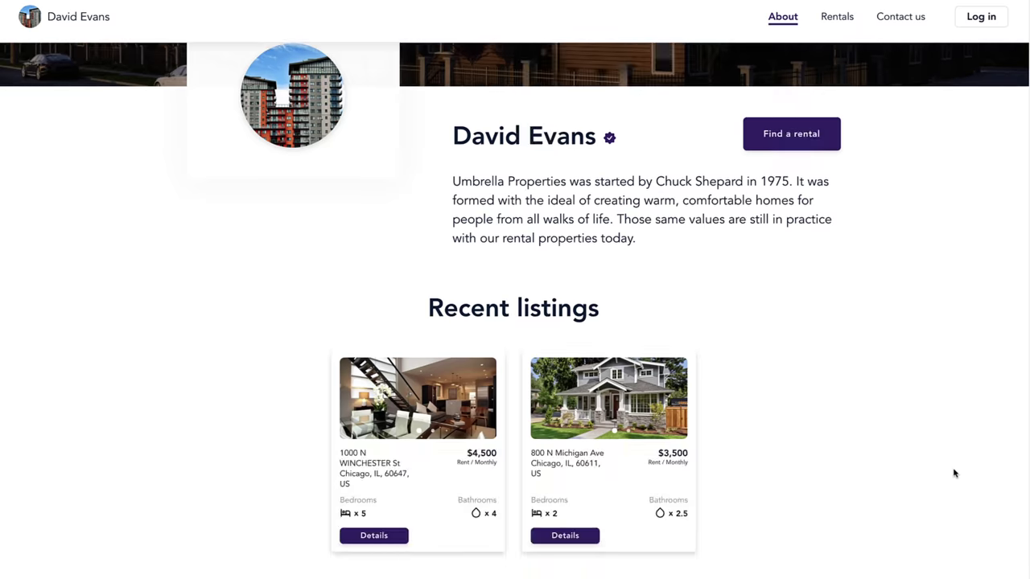
left_click(655, 420)
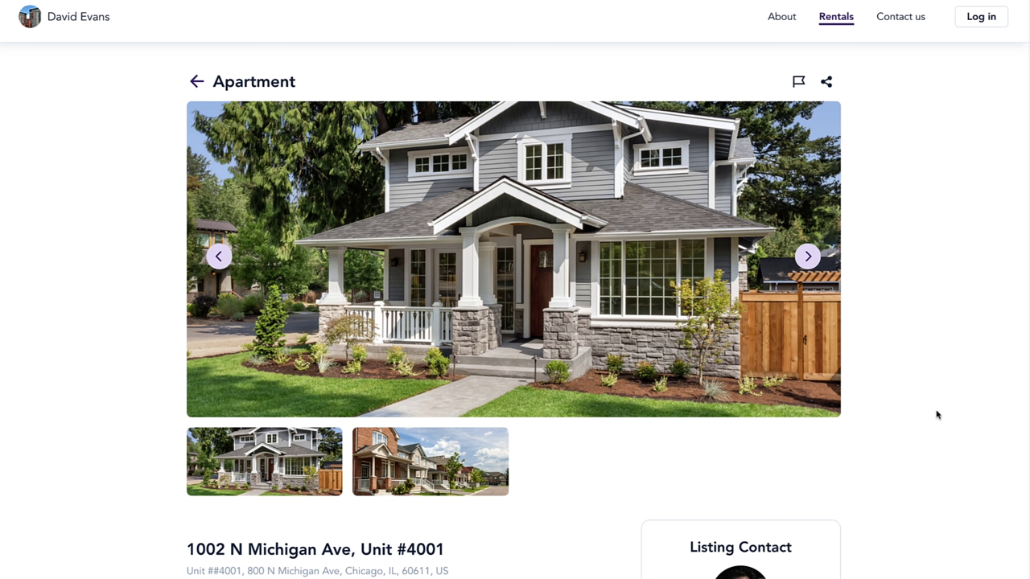
scroll(936, 414, "down", 2)
scroll(936, 414, "down", 3)
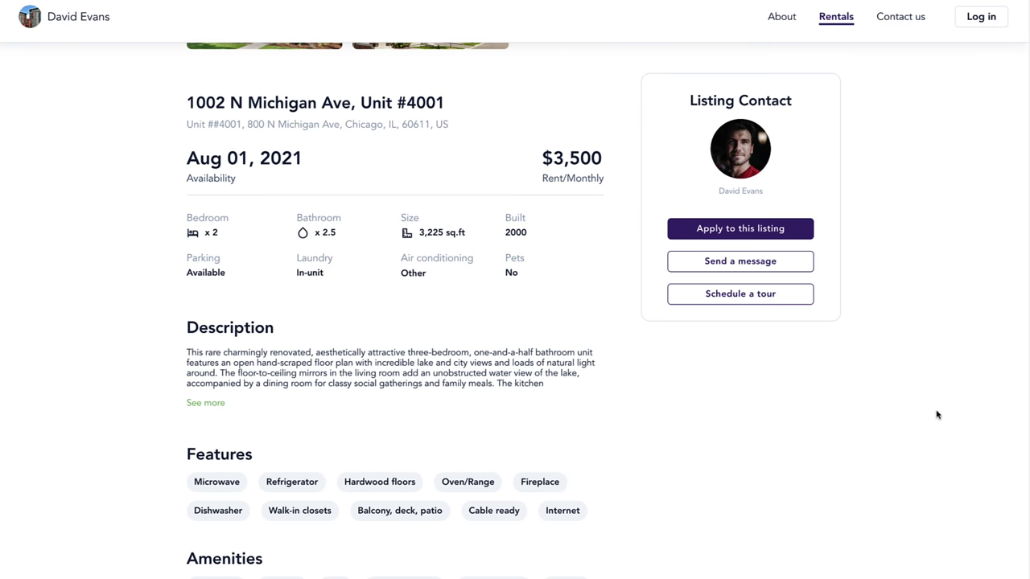
scroll(936, 414, "down", 2)
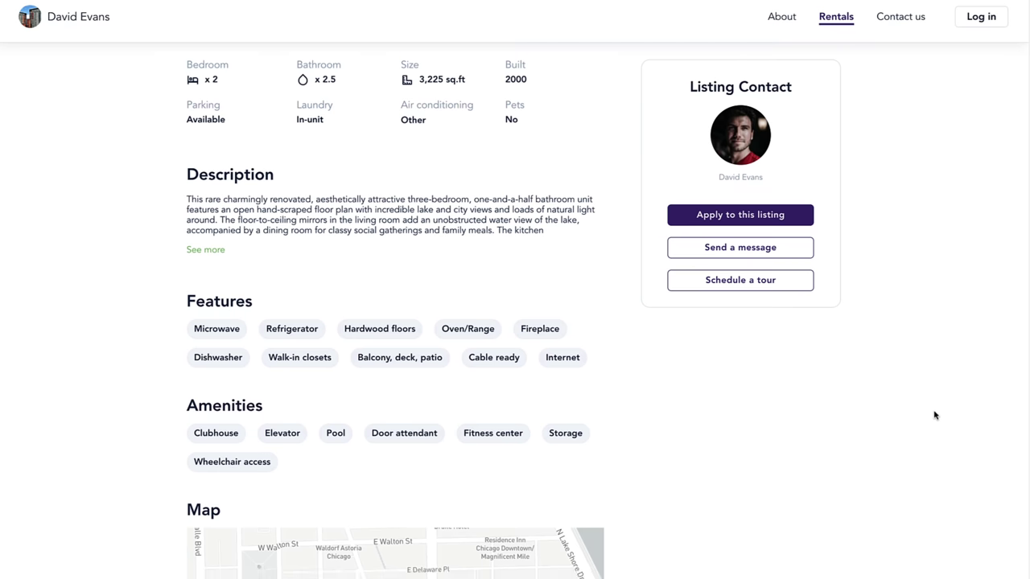
scroll(587, 330, "up", 2)
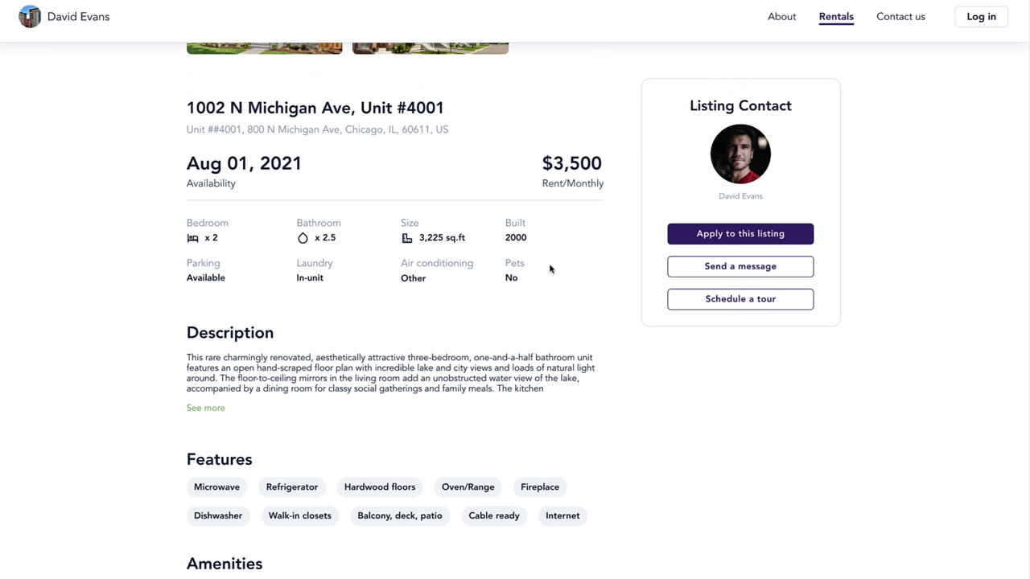
scroll(608, 251, "down", 3)
scroll(606, 260, "down", 2)
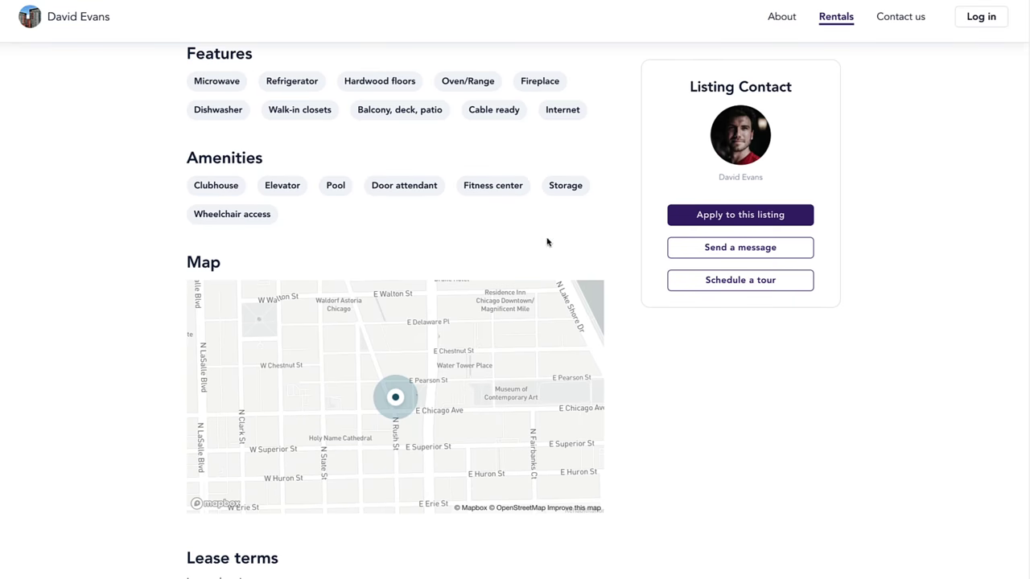
scroll(678, 422, "down", 1)
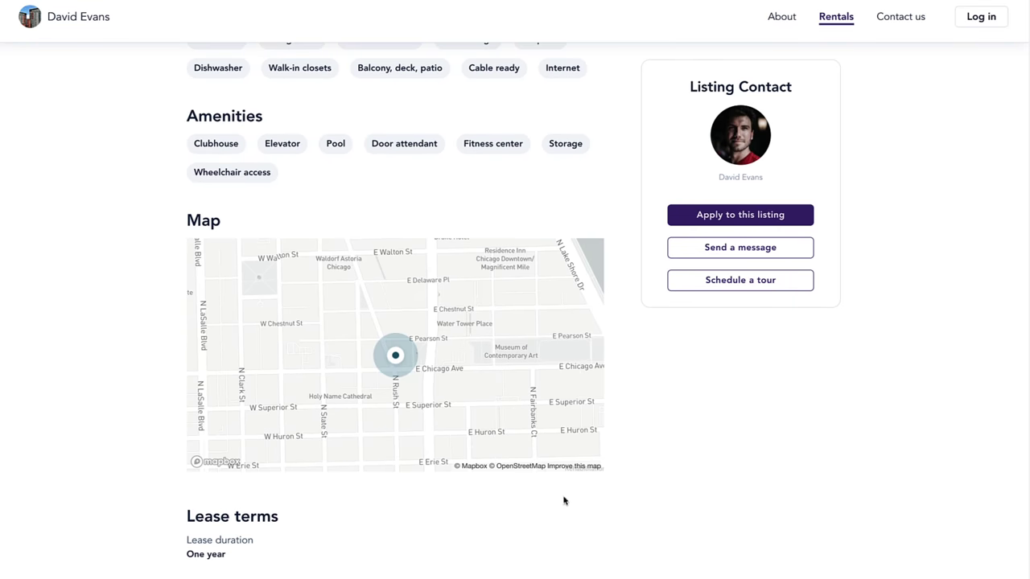
scroll(880, 549, "up", 12)
scroll(882, 550, "down", 8)
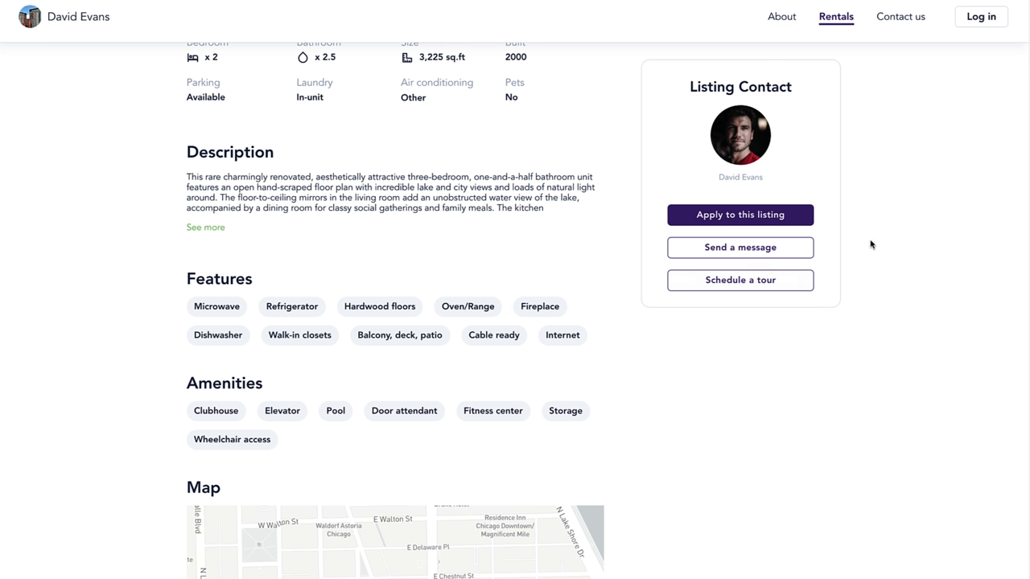
left_click(790, 220)
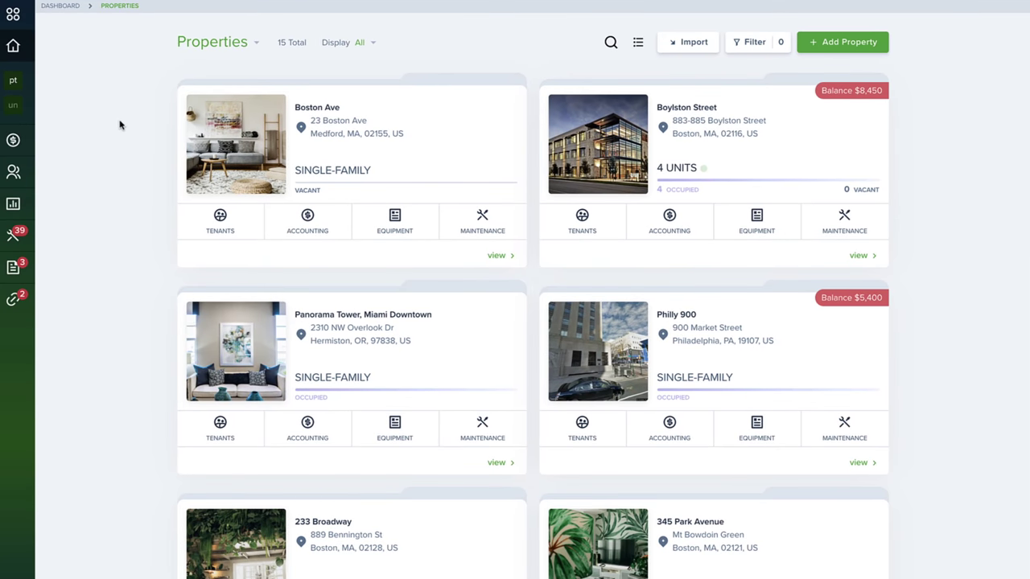
Open the new rental application submitted for unit 1908 from the landlord account's applications list.
mouse_move(24, 181)
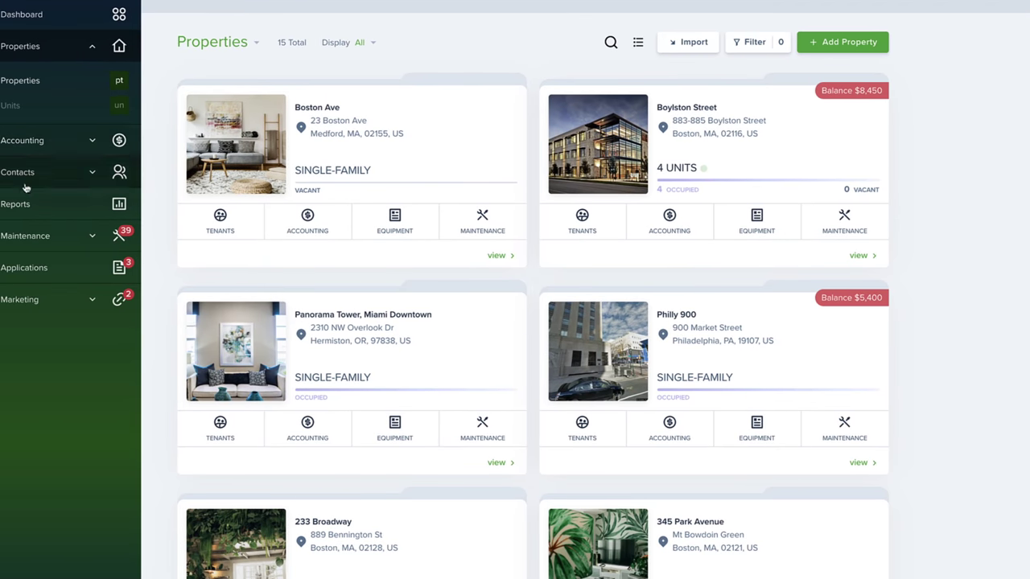
left_click(42, 270)
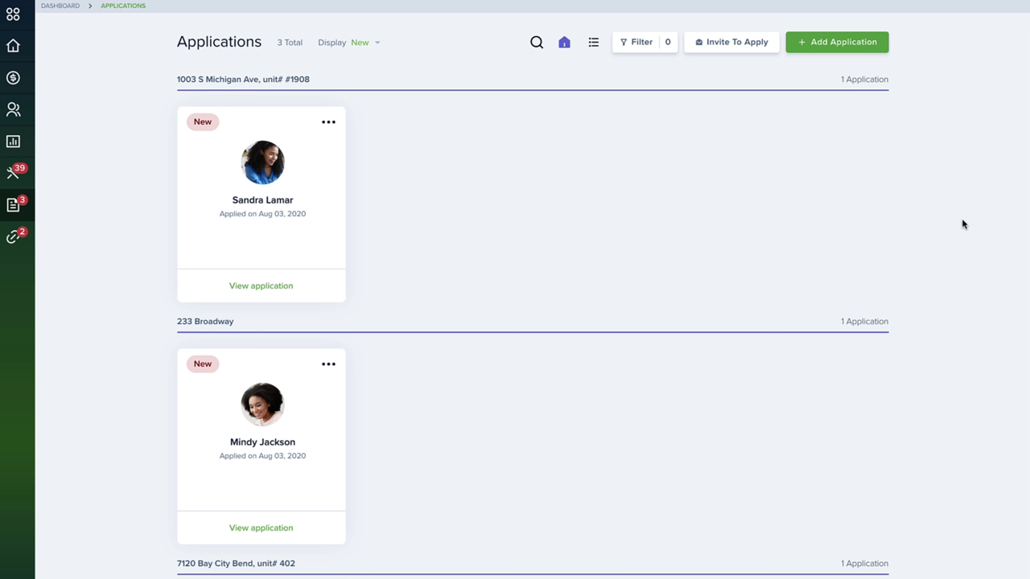
left_click(255, 289)
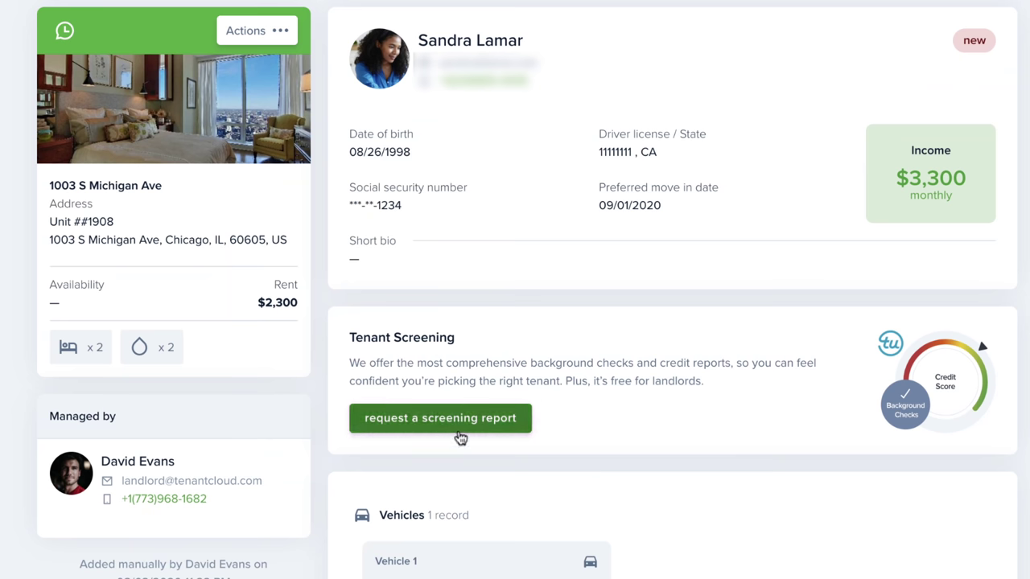
Prepare a screening report request with the Full Check package paid by the applicant, using the prefilled customer information, and accept the service agreement.
left_click(464, 432)
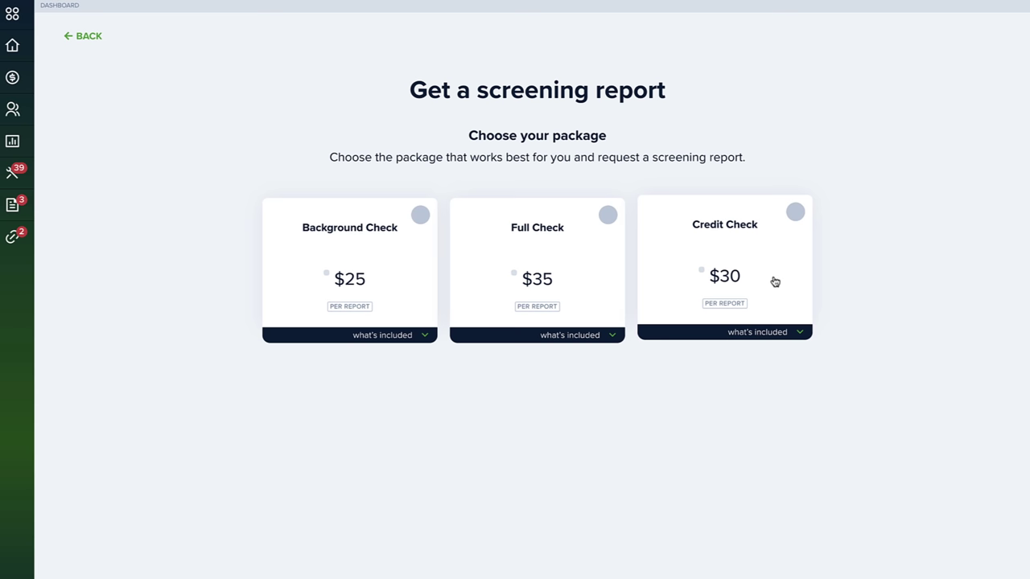
left_click(597, 278)
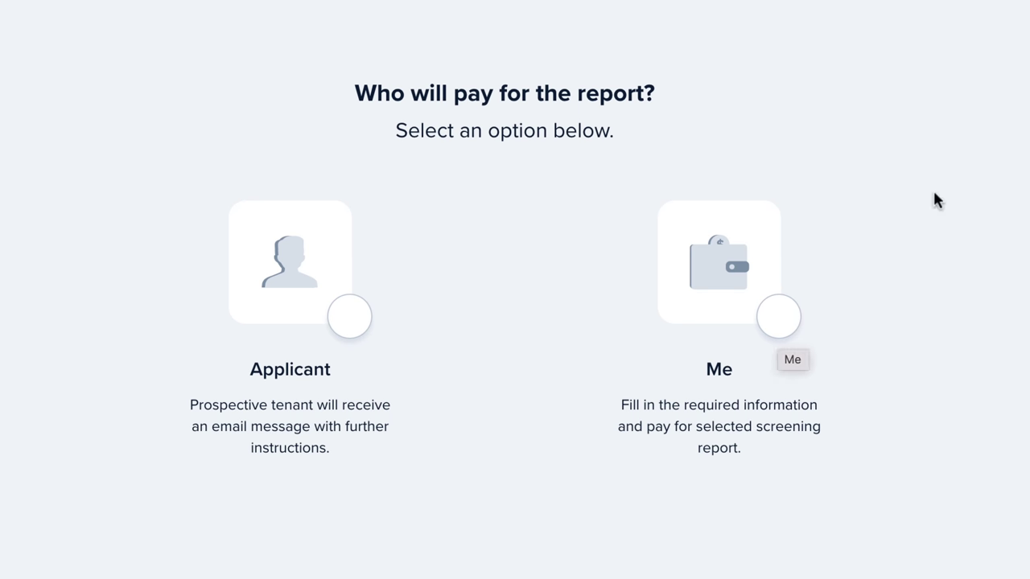
left_click(366, 325)
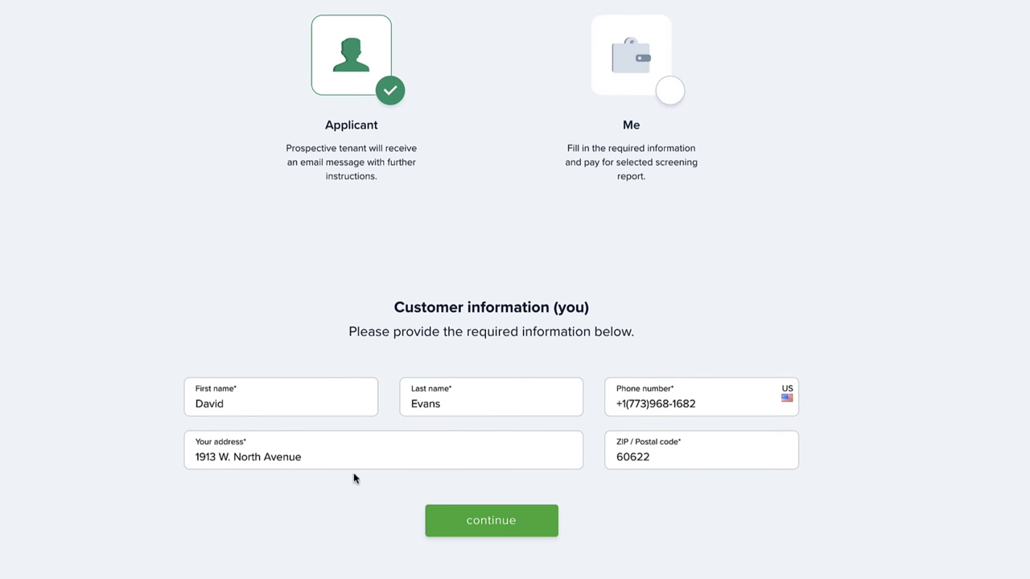
left_click(491, 521)
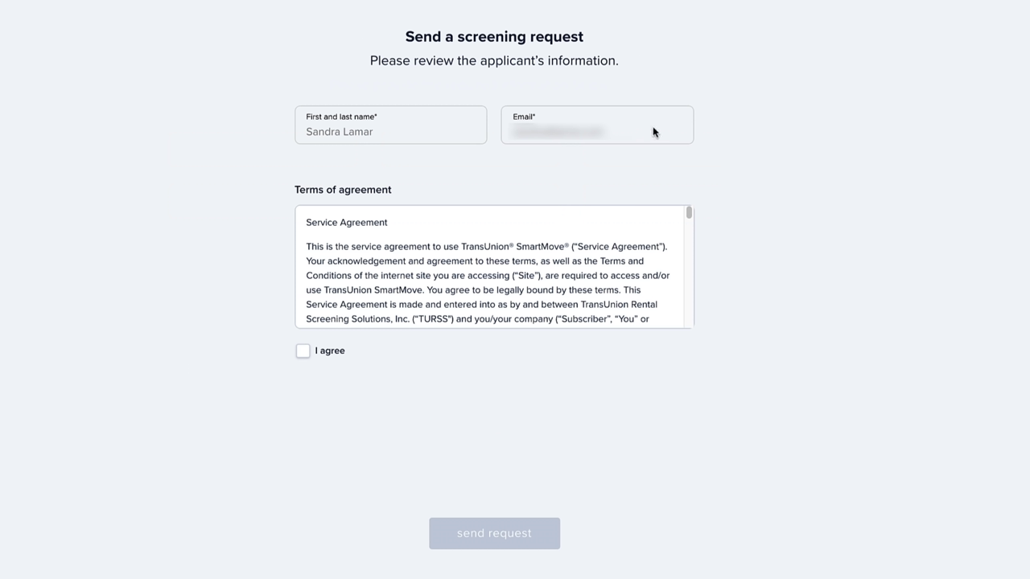
left_click(303, 352)
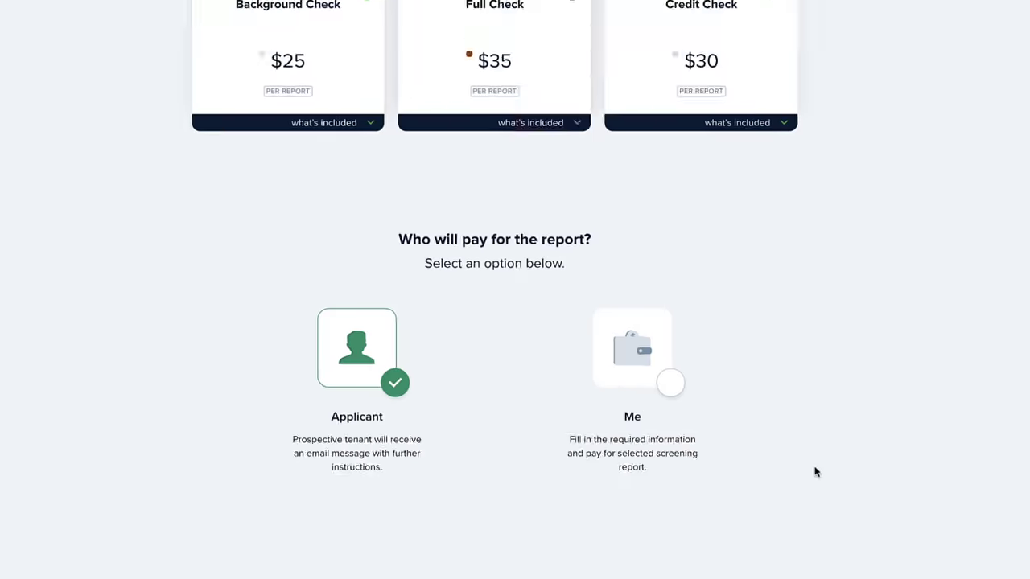
scroll(813, 483, "up", 3)
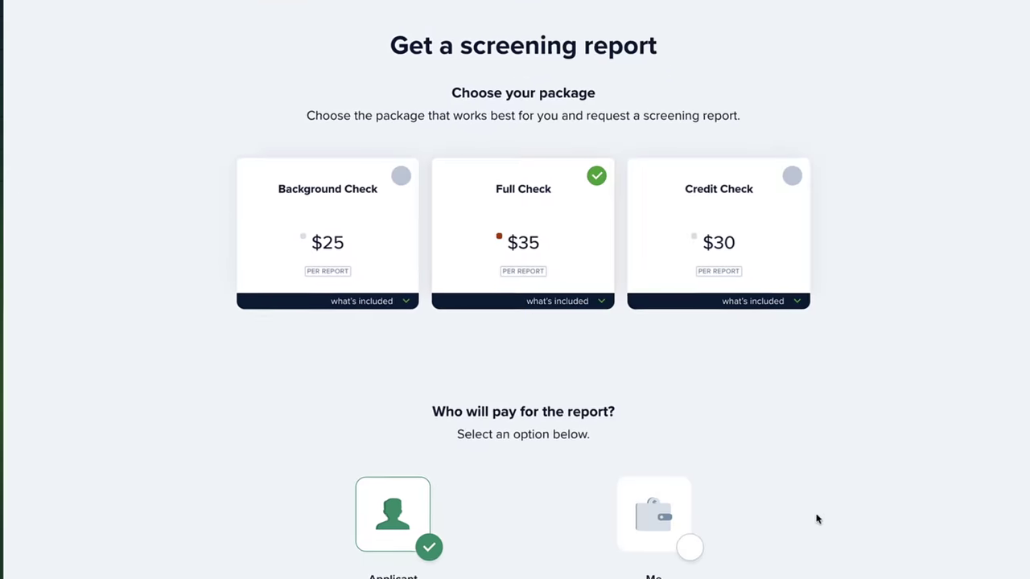
Reopen the rental application for unit 1908 from the applications list and choose to print it.
left_click(24, 202)
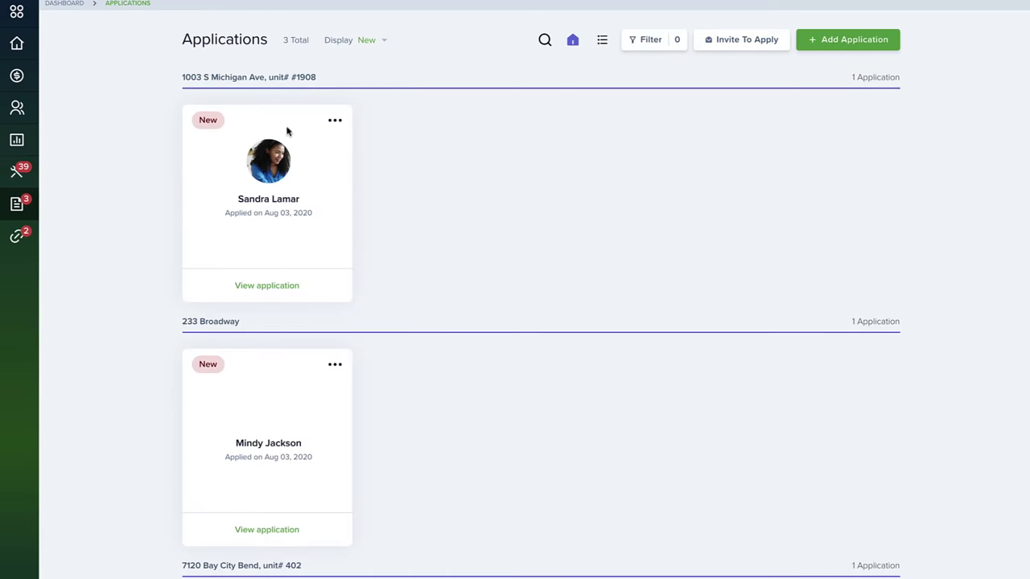
left_click(273, 287)
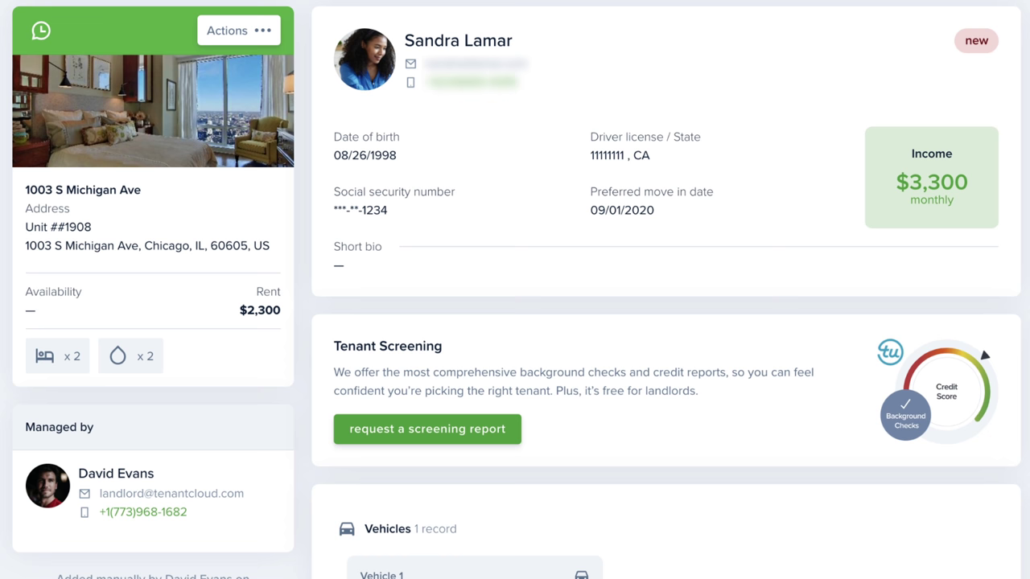
left_click(263, 33)
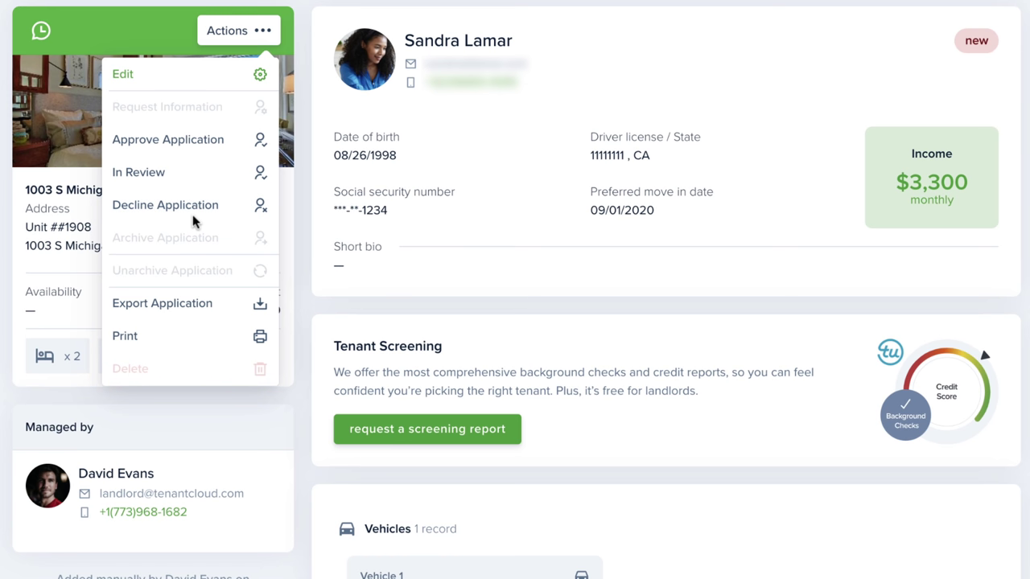
left_click(187, 335)
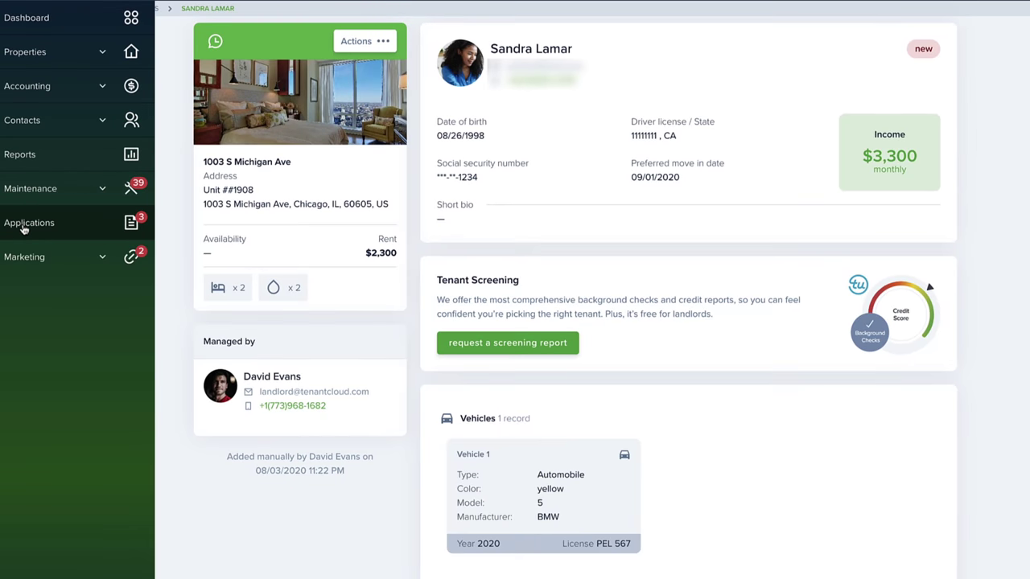
Return to the applications list and open a blank form for adding a new application.
left_click(22, 231)
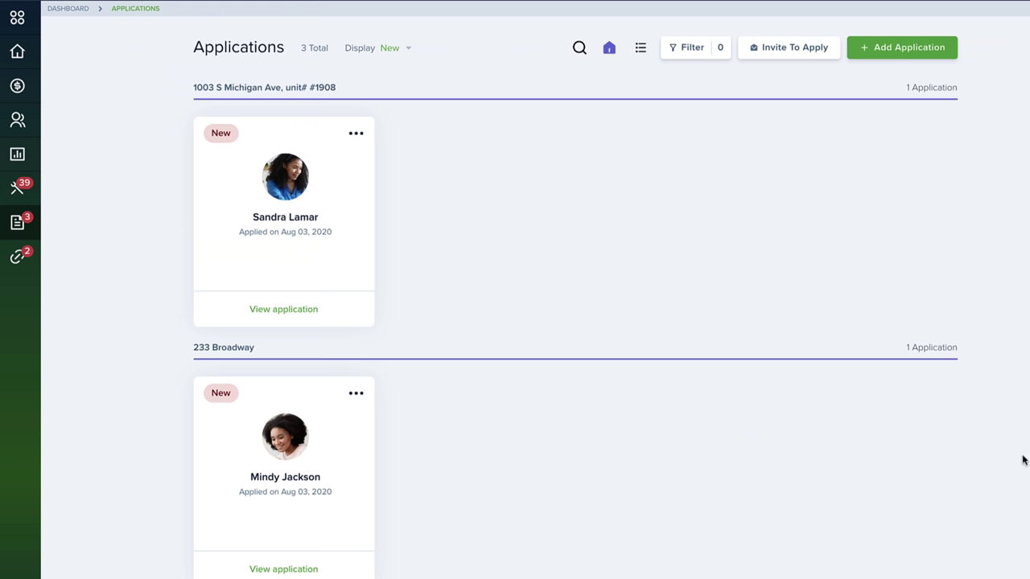
left_click(901, 50)
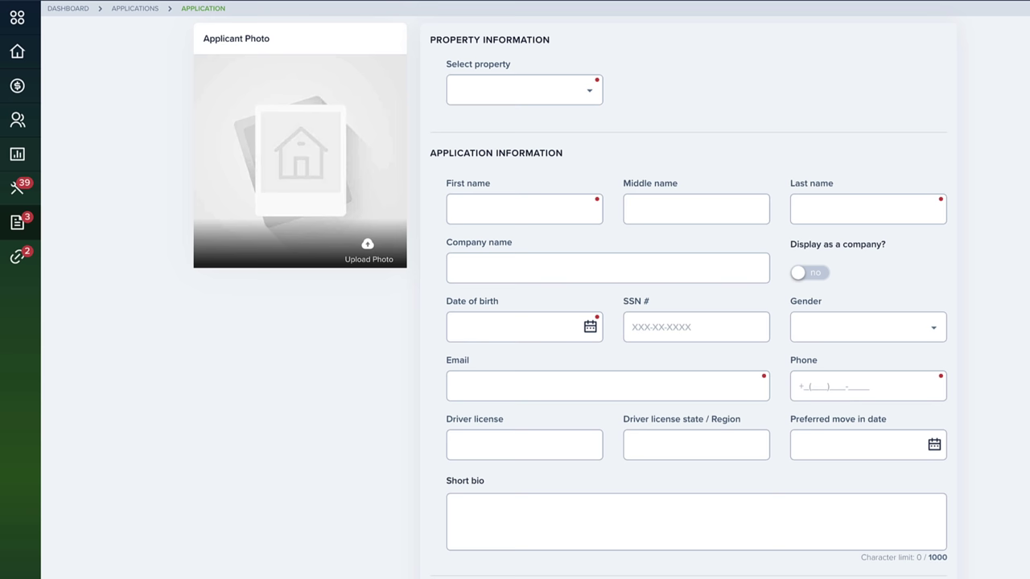
Review the blank rental application form from applicant details through occupants, rental and employment history, and references to the screening questions.
scroll(1025, 341, "down", 8)
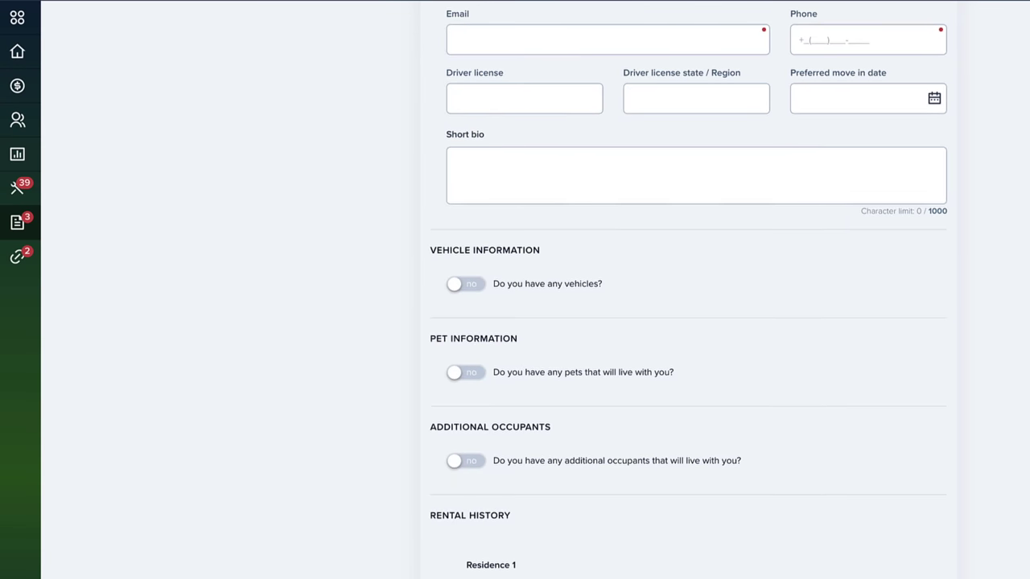
scroll(688, 290, "up", 2)
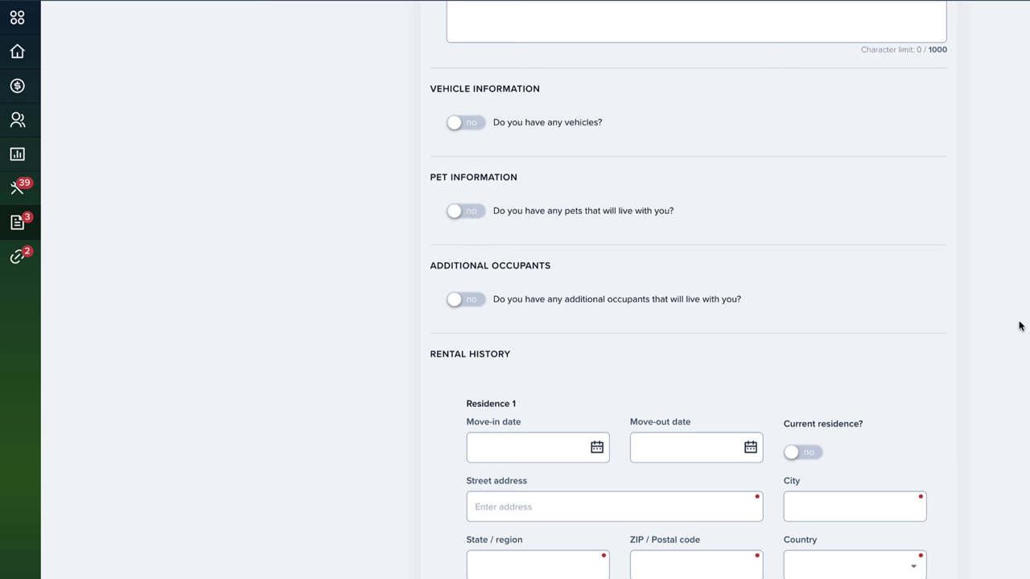
scroll(1018, 323, "down", 7)
scroll(1018, 323, "down", 17)
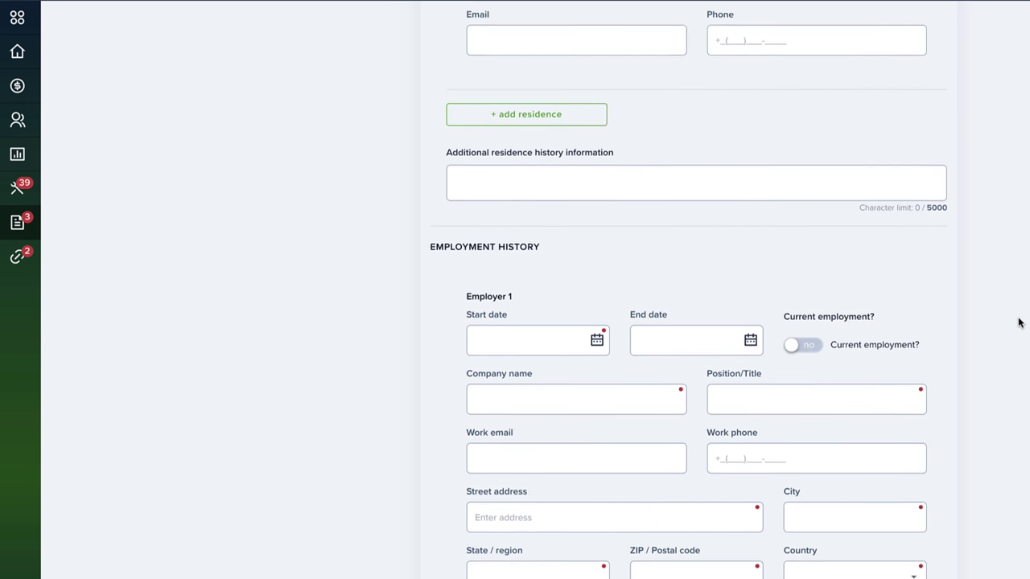
scroll(1018, 323, "down", 10)
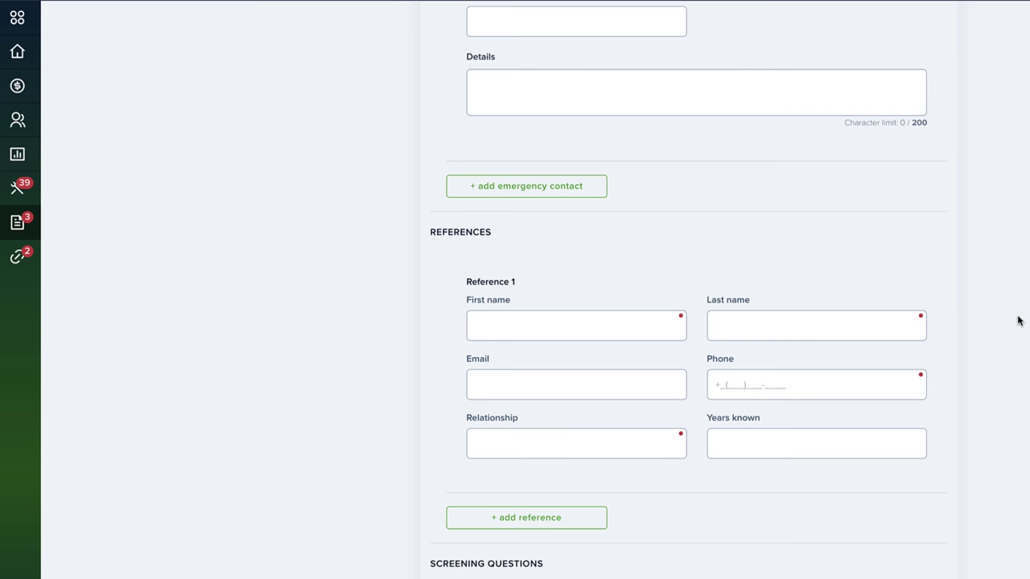
scroll(1019, 320, "down", 9)
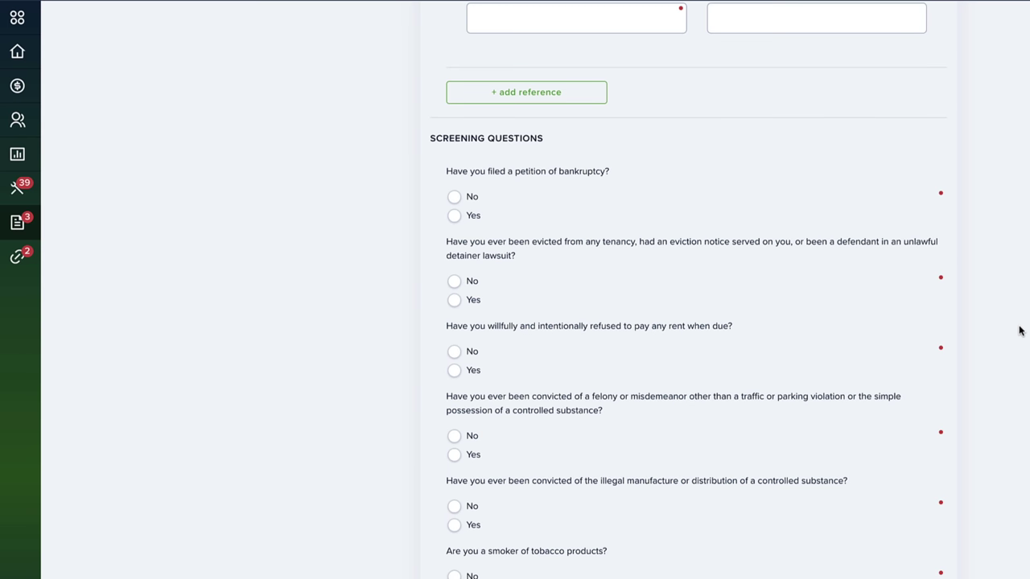
scroll(1019, 330, "up", 7)
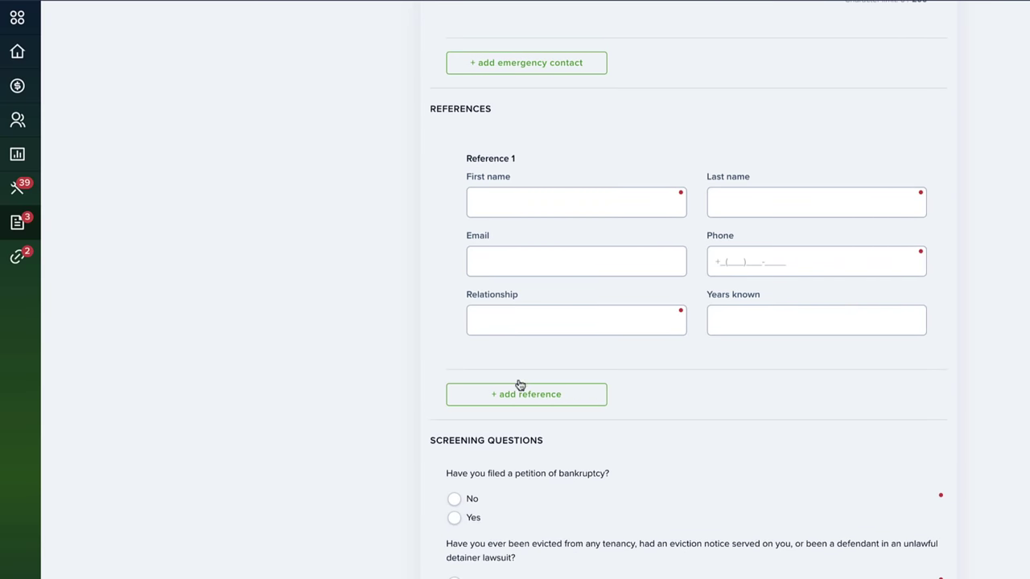
scroll(527, 404, "up", 12)
scroll(719, 404, "down", 18)
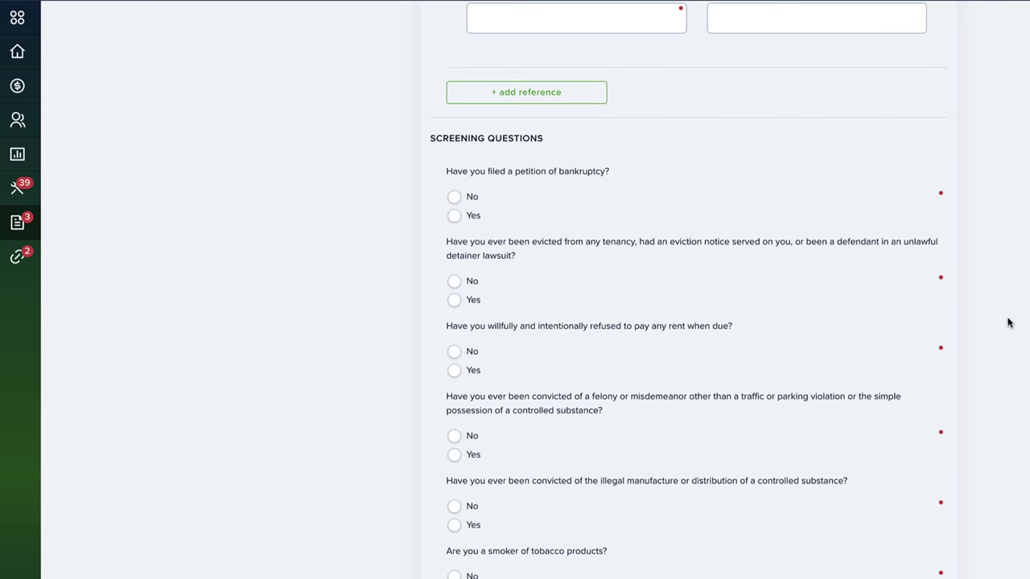
scroll(1008, 322, "down", 5)
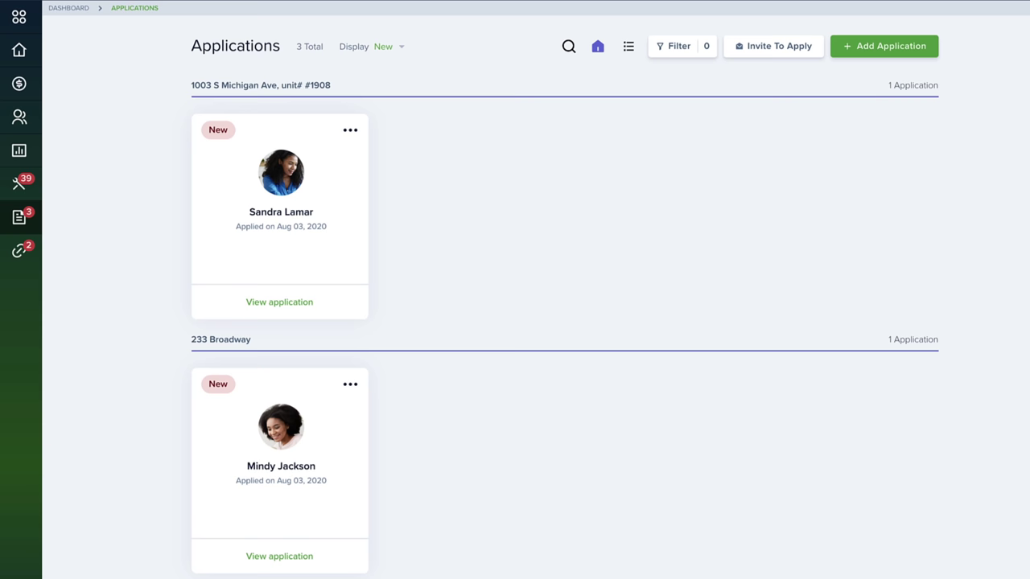
Start an invitation to apply online and enter the applicant's email address.
left_click(781, 50)
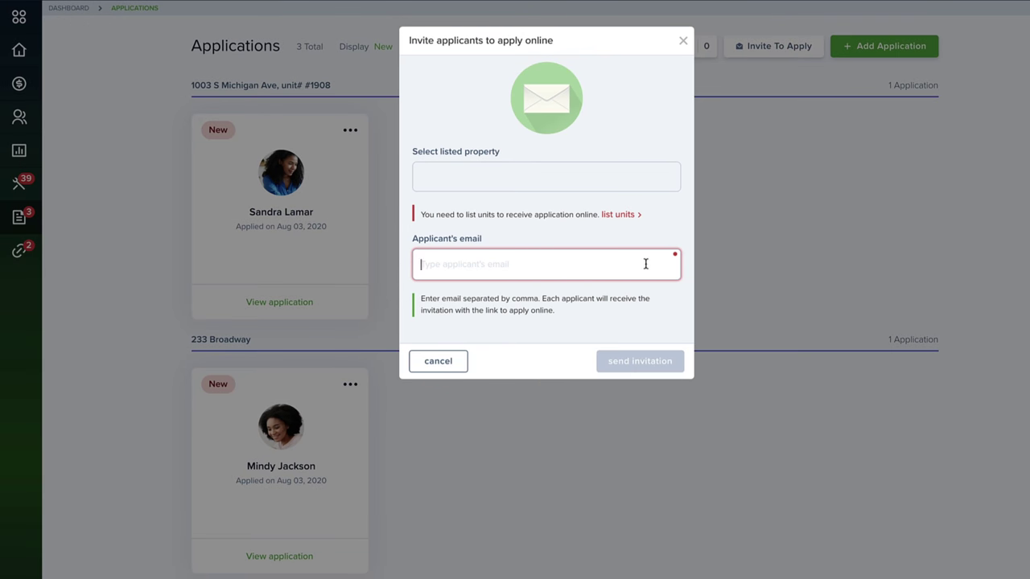
key("ctrl+v")
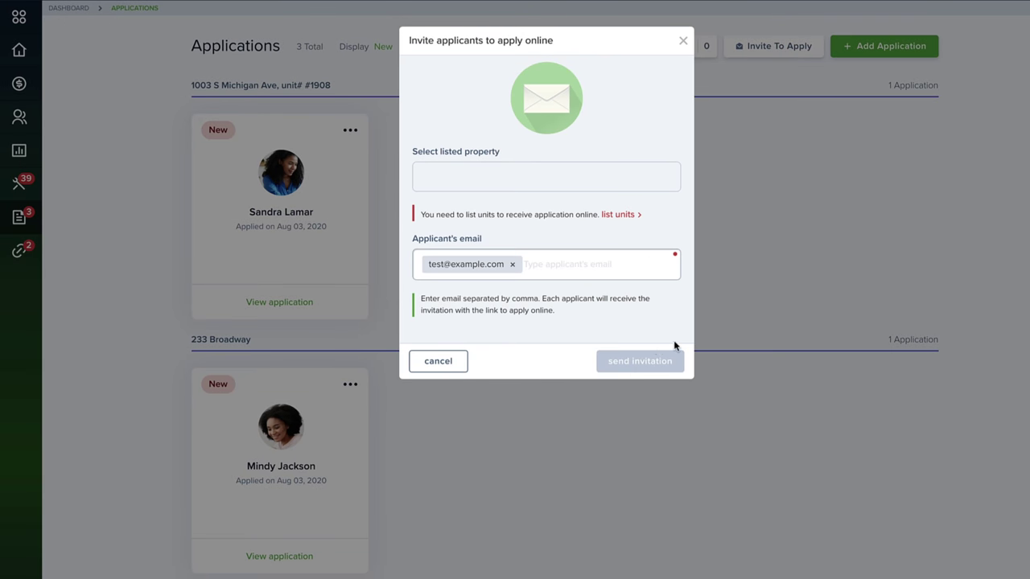
left_click(854, 290)
Open the new rental application for unit 1908 and approve it, notifying the applicant by email.
left_click(286, 308)
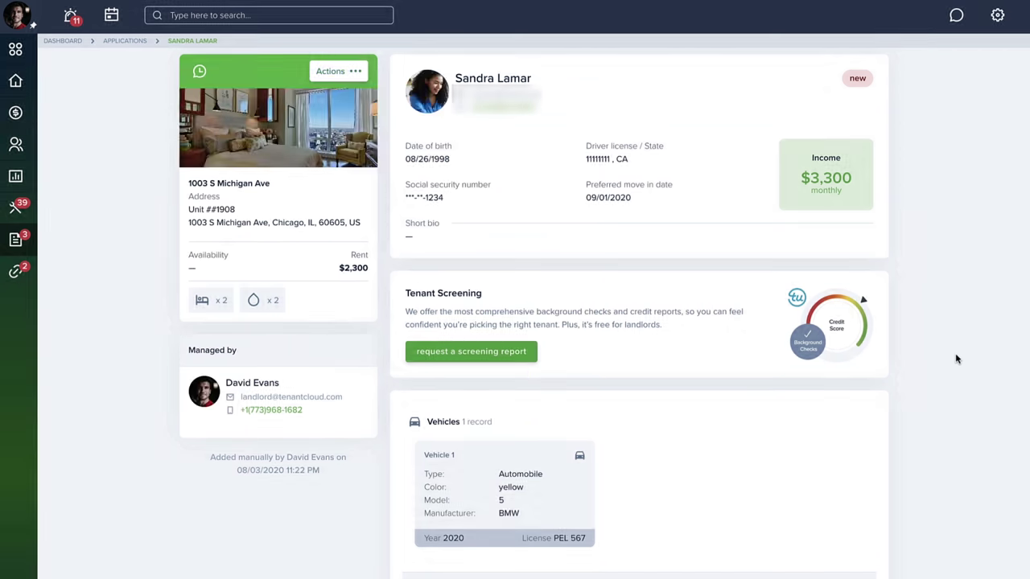
left_click(342, 71)
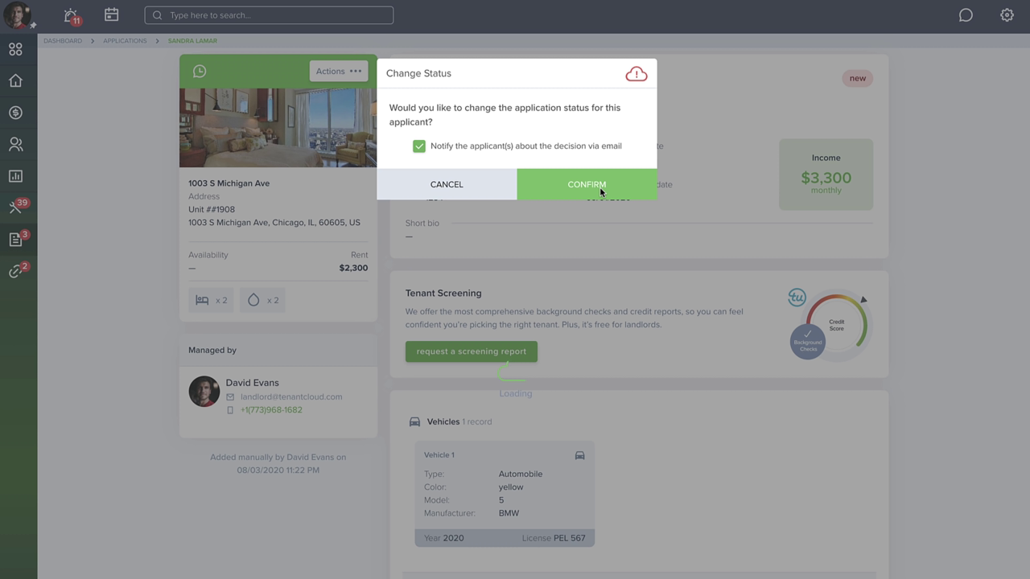
left_click(601, 190)
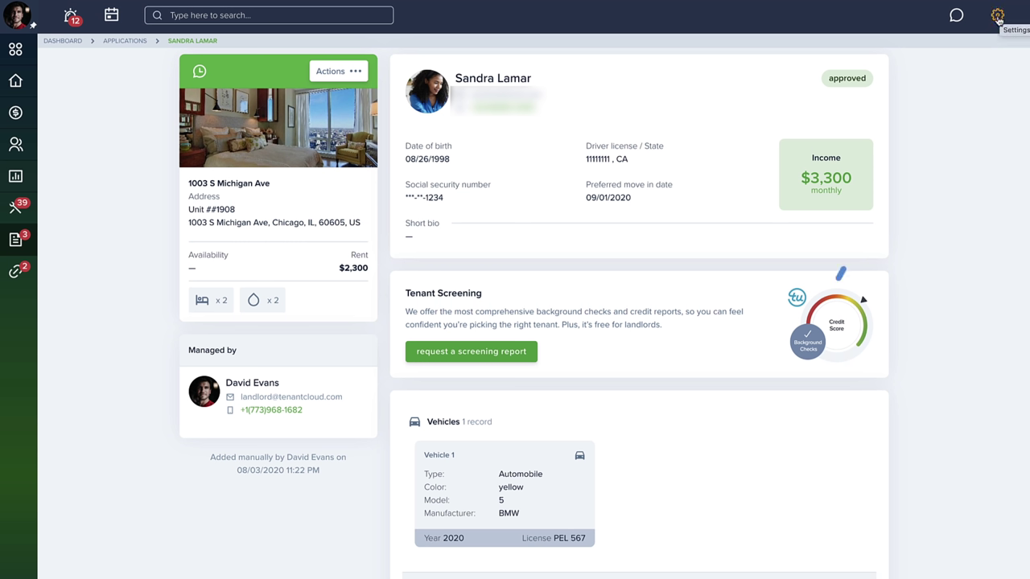
Open the document templates in the account settings and try the Upload PDF flow for a new template.
left_click(997, 16)
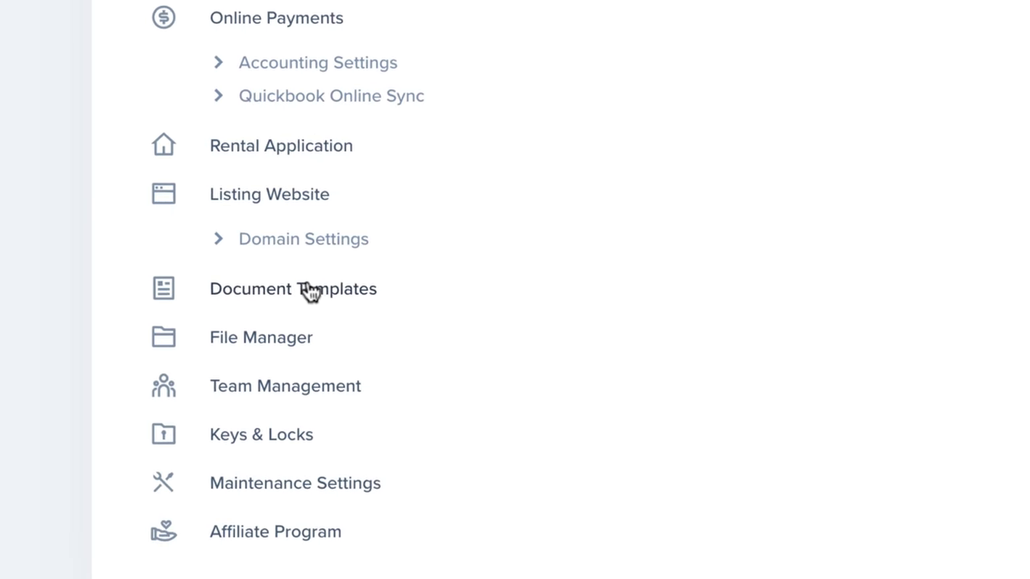
left_click(409, 252)
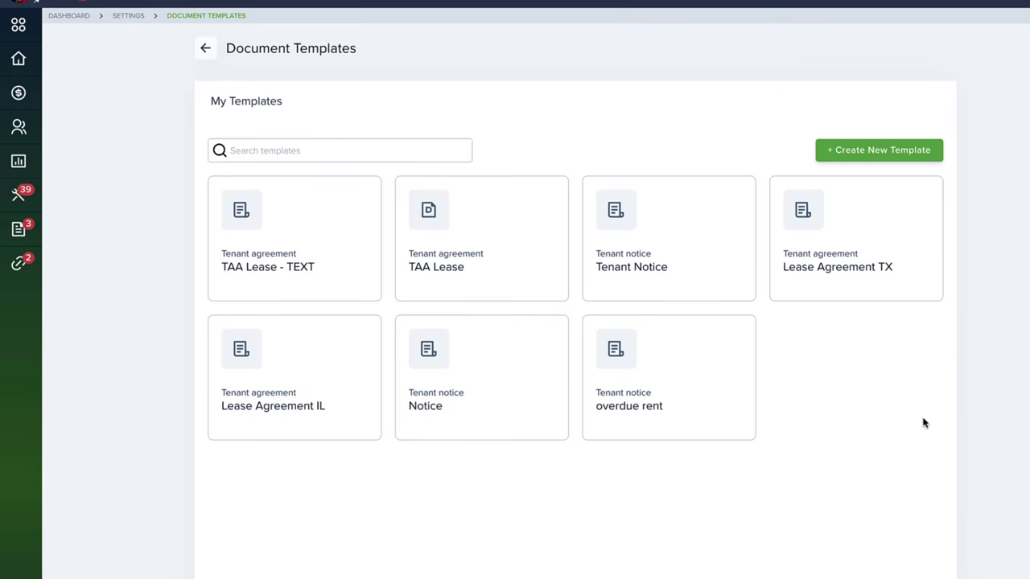
left_click(906, 148)
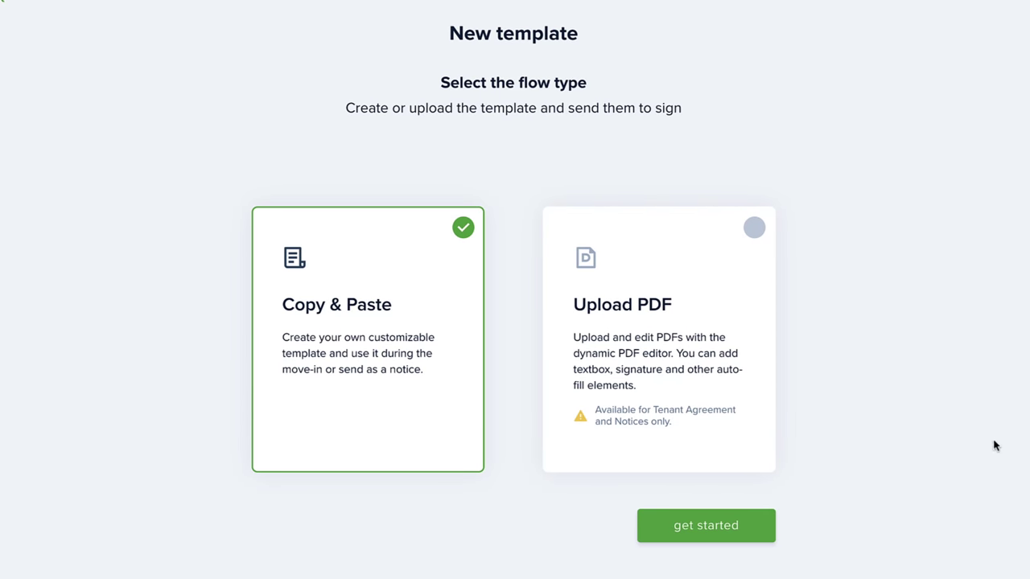
left_click(726, 239)
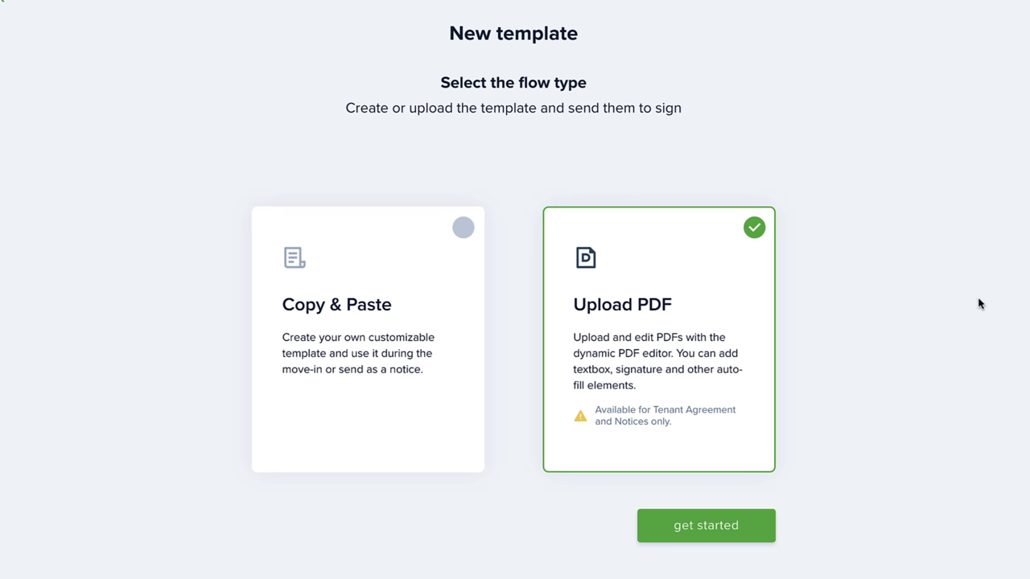
key("Escape")
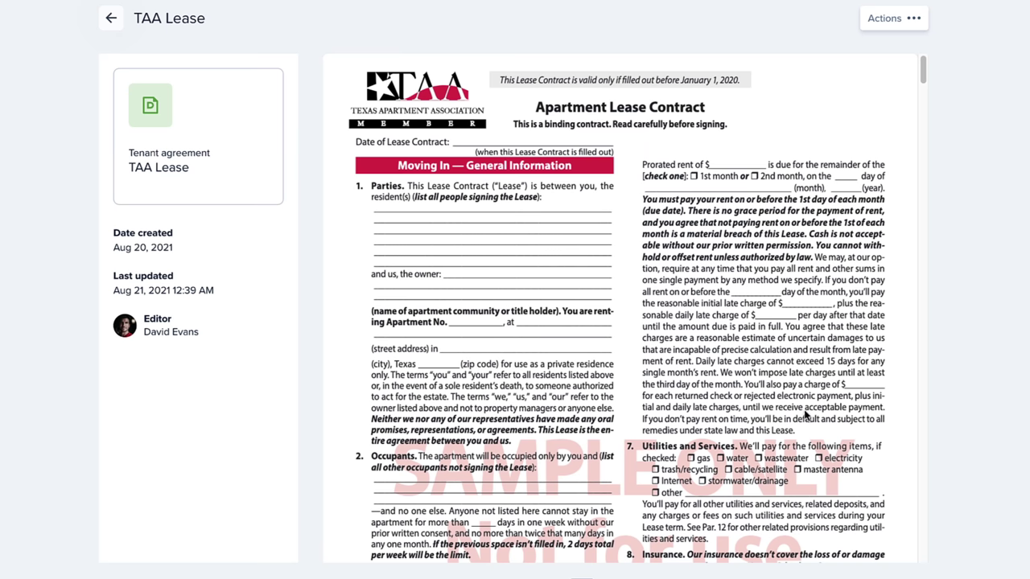
Examine the initials and signature fields in the TAA Lease template through its last page, and return to the template list.
scroll(806, 412, "down", 10)
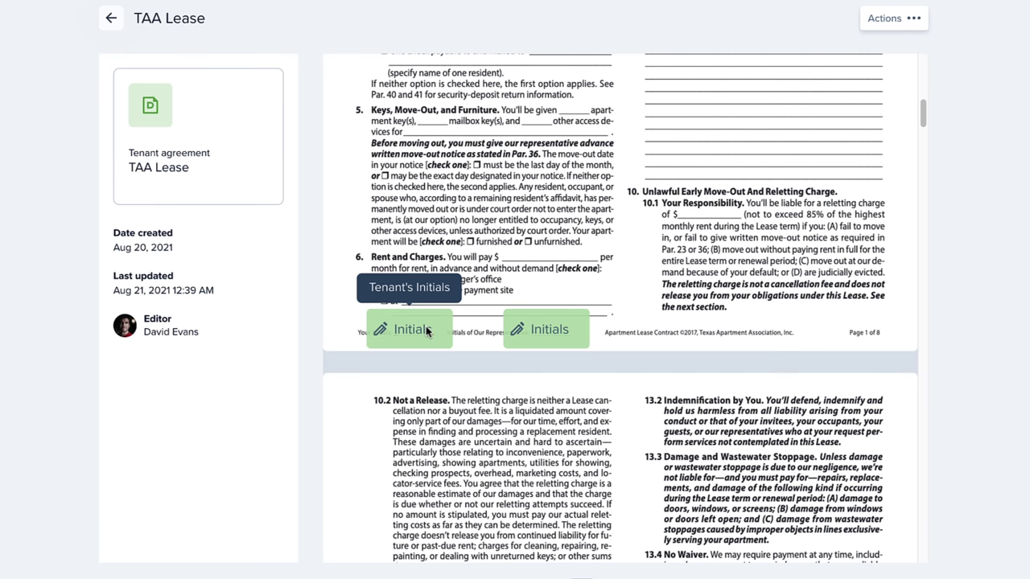
scroll(837, 424, "up", 10)
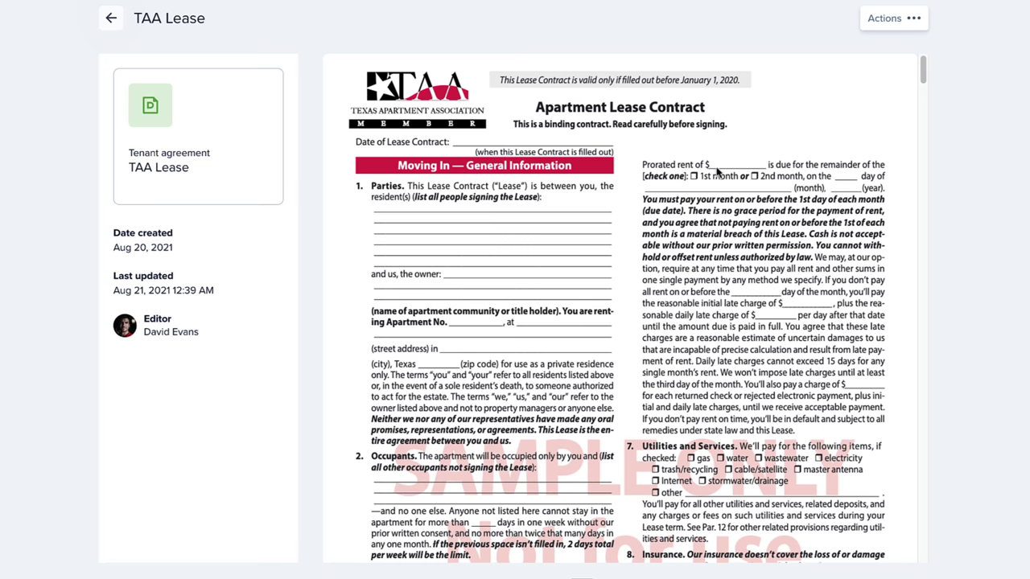
scroll(788, 394, "down", 10)
scroll(785, 402, "down", 15)
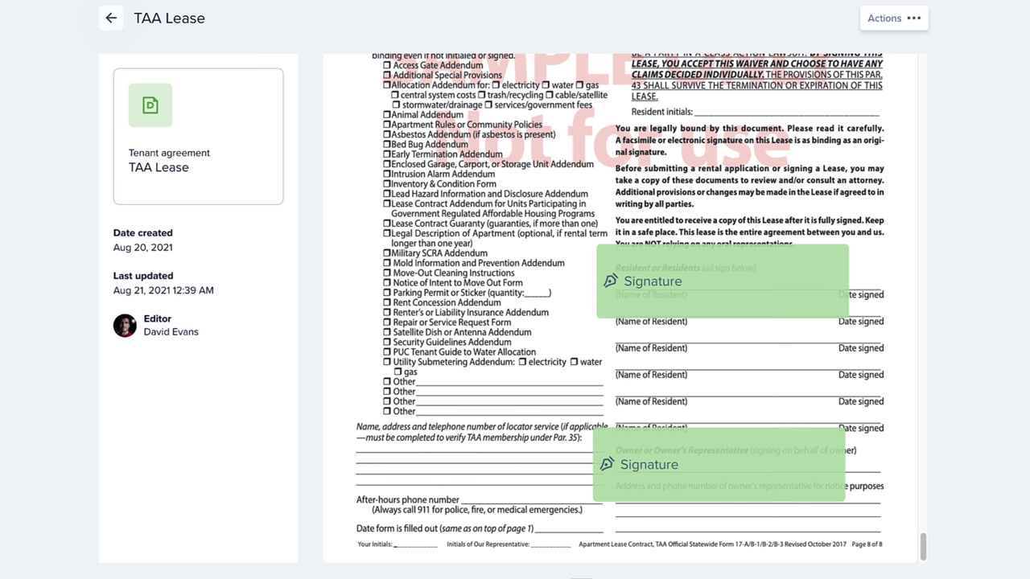
left_click(113, 18)
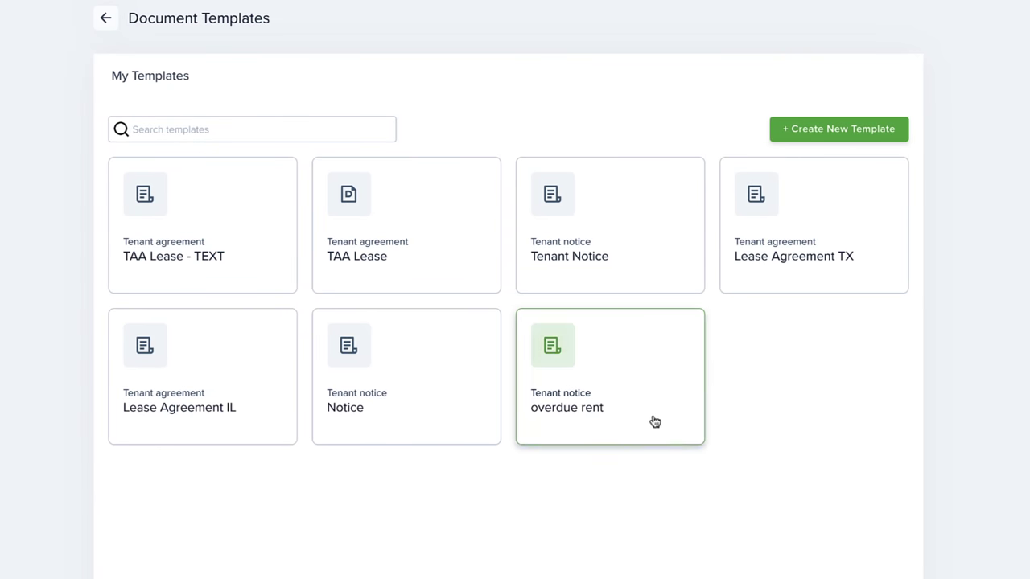
Open the TAA Lease - TEXT template for editing and insert ". HELLO! Testing, 123 testing." after "landlord" in the opening sentence.
left_click(216, 264)
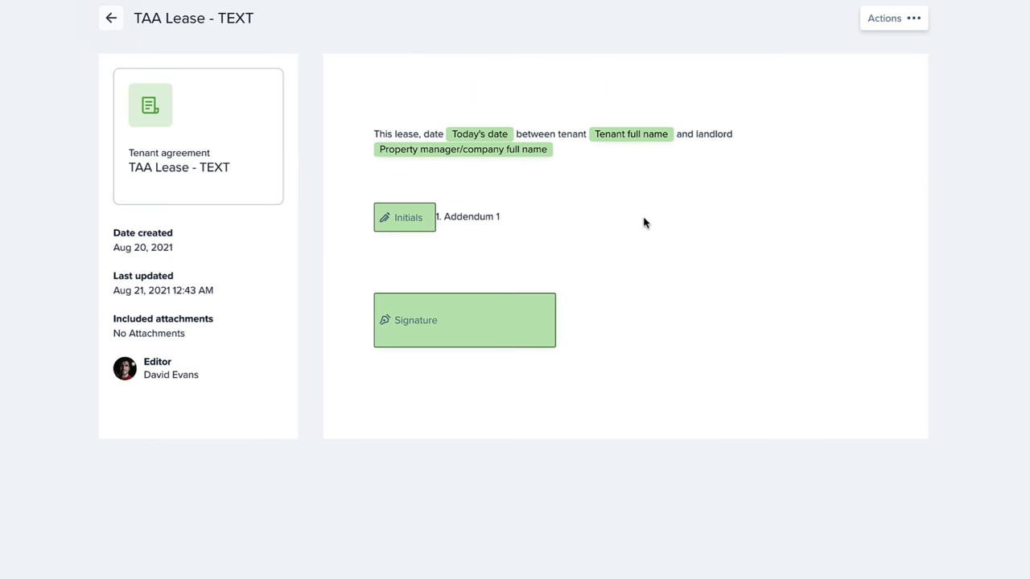
left_click(891, 16)
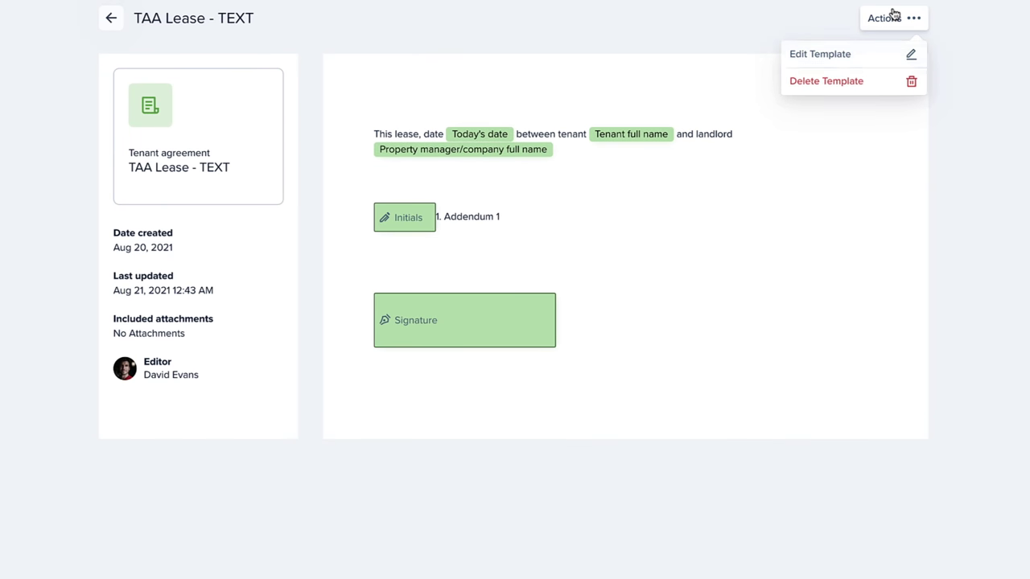
left_click(848, 57)
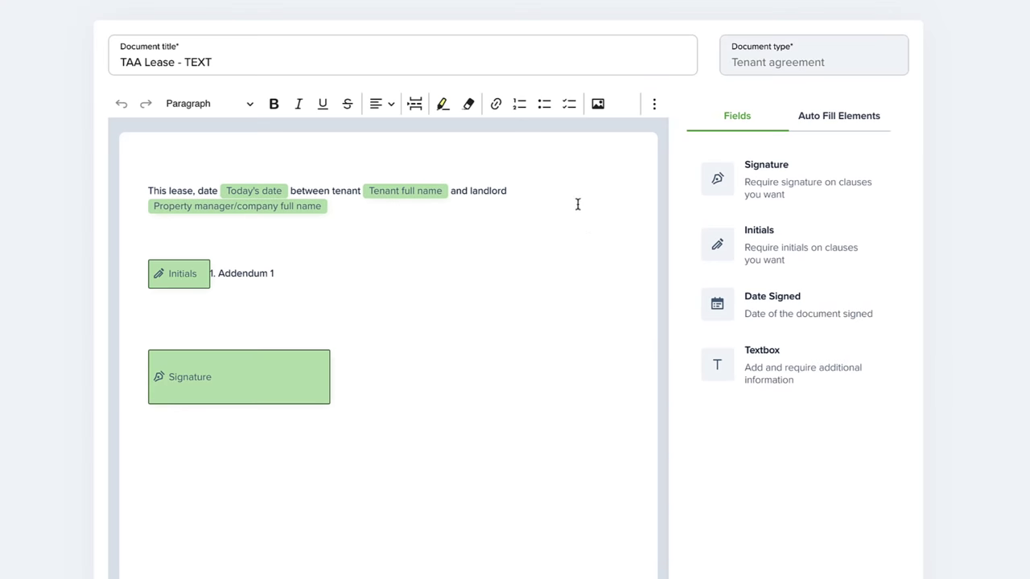
left_click(568, 193)
type(". HELLO! Testing, 123 testing.")
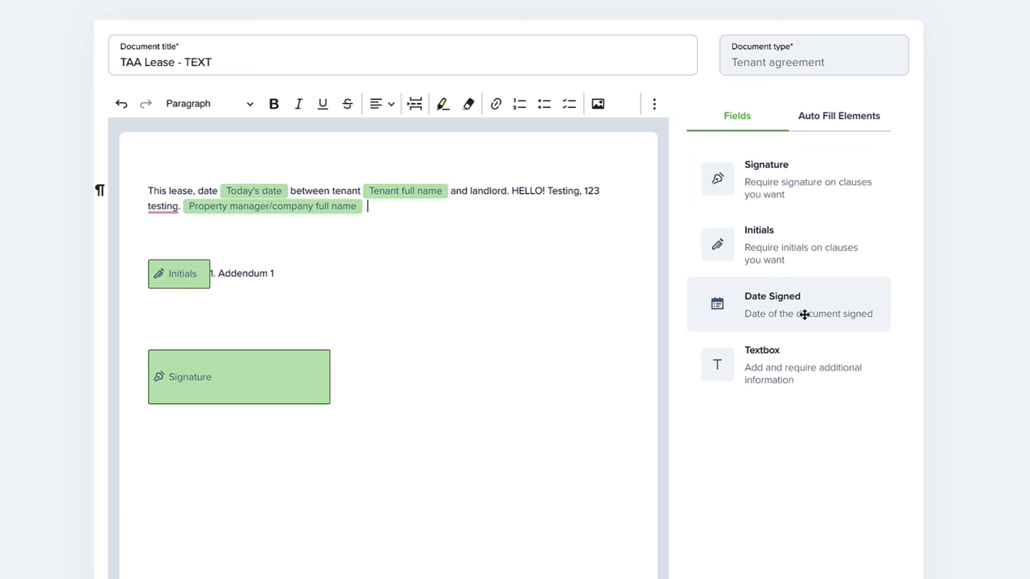
Add a Date Signed field after the property manager/company name, and return to the template list without saving.
mouse_move(805, 316)
left_mouse_down()
mouse_move(727, 284)
mouse_move(508, 299)
mouse_move(501, 239)
mouse_move(512, 214)
left_mouse_up()
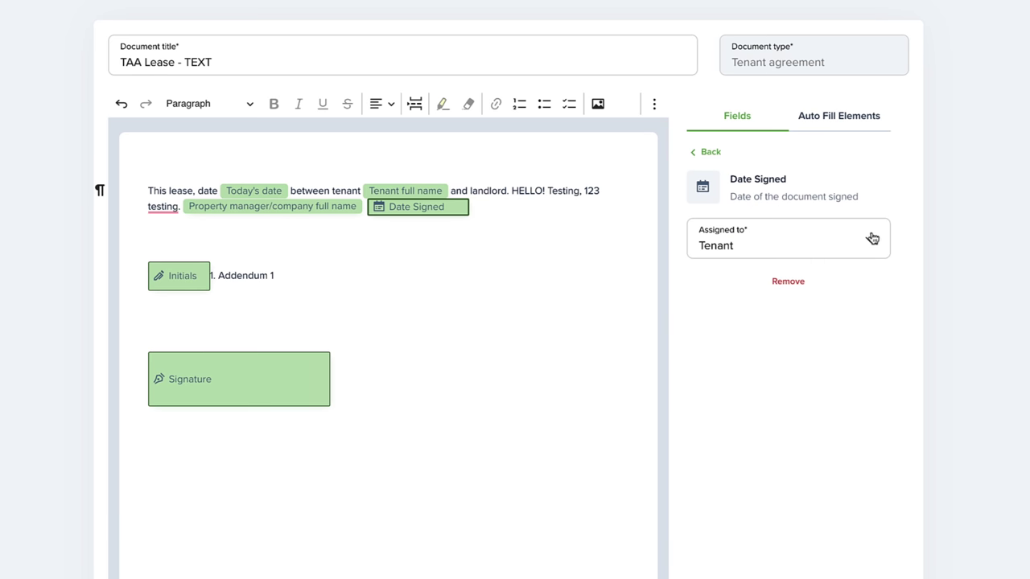
left_click(710, 152)
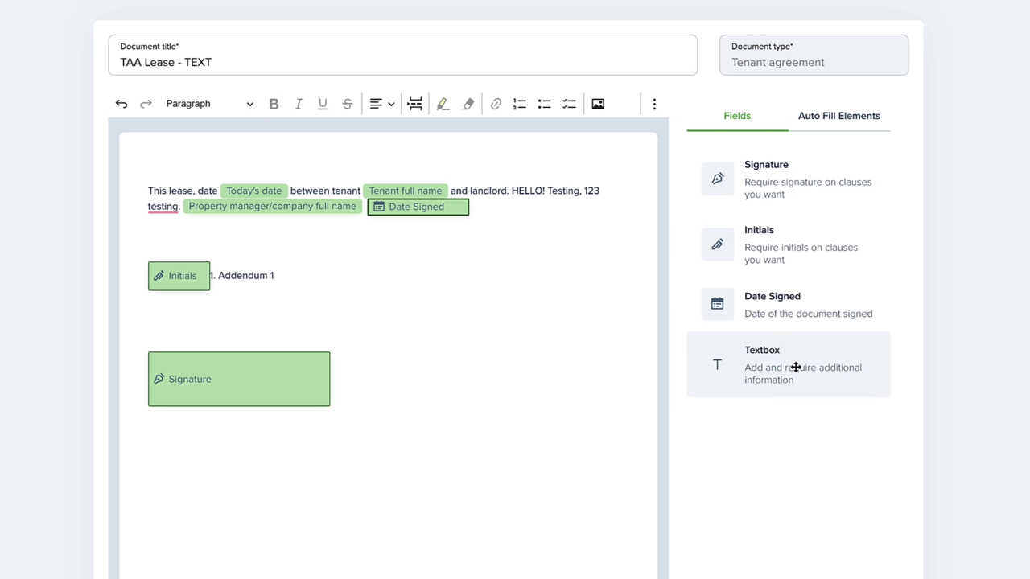
left_click(533, 430)
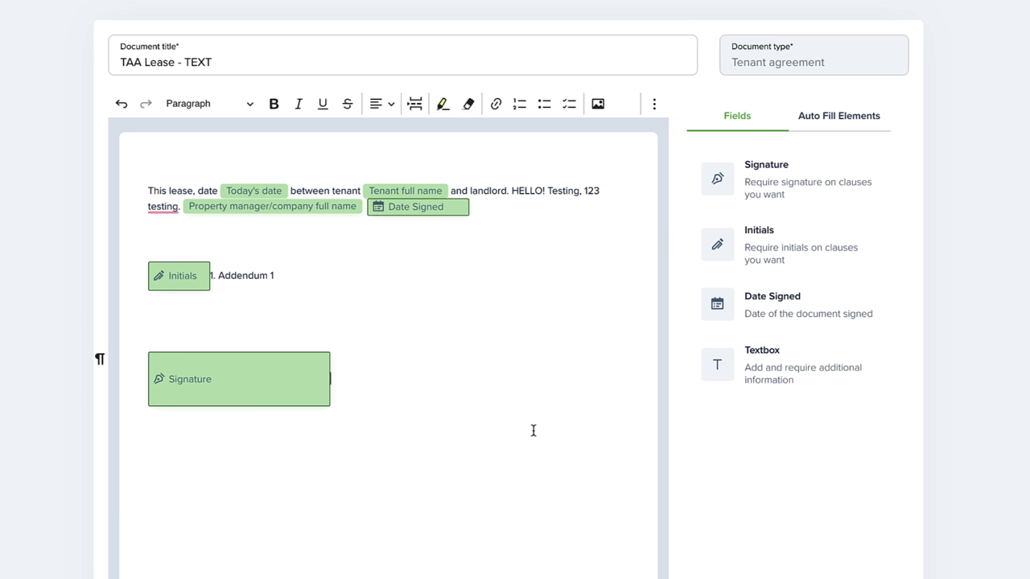
left_click(603, 212)
scroll(536, 432, "down", 3)
scroll(542, 443, "up", 3)
key("Escape")
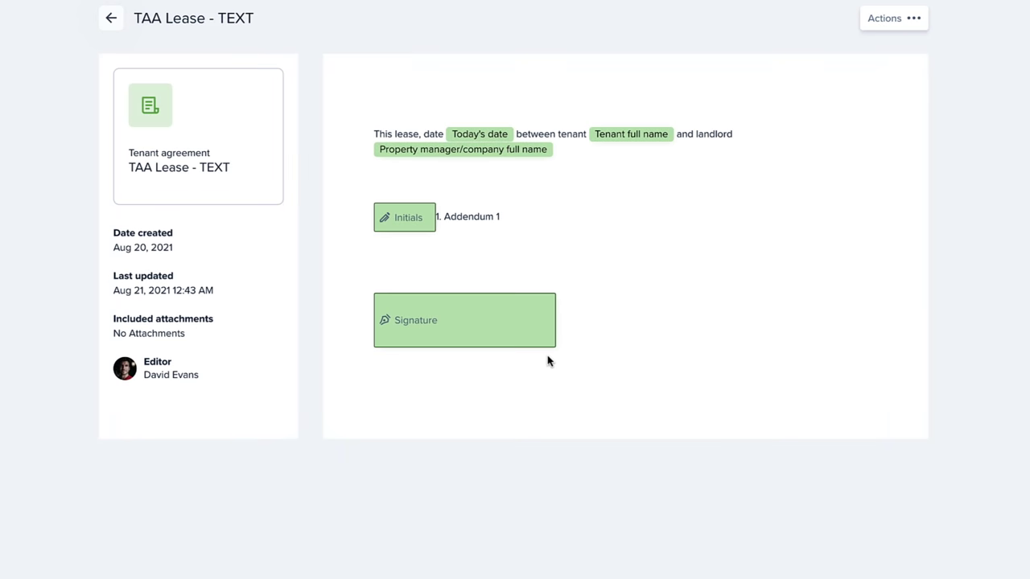
key("Escape")
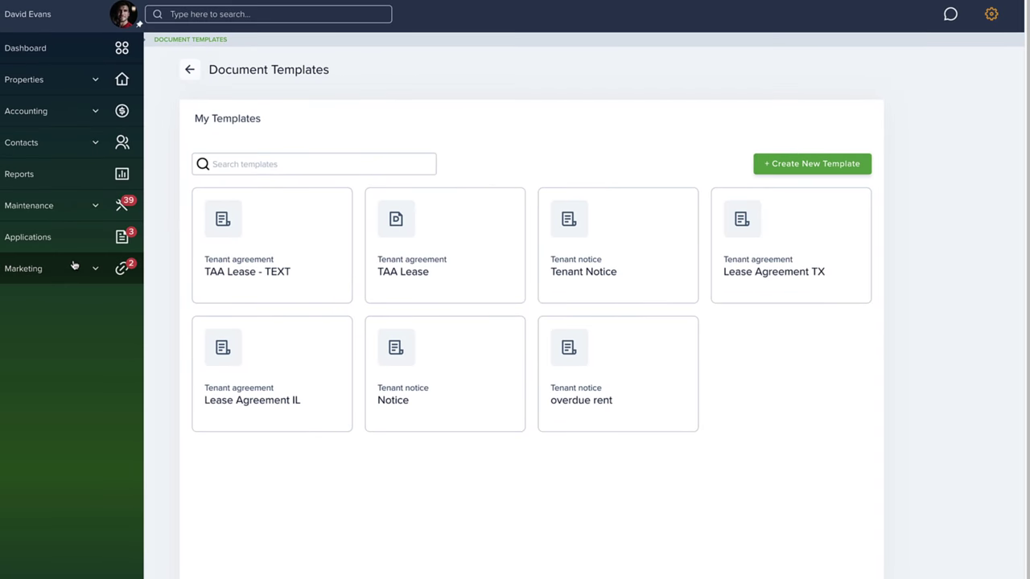
Open the marketing listings and look over the listed and unlisted rental units.
left_click(89, 270)
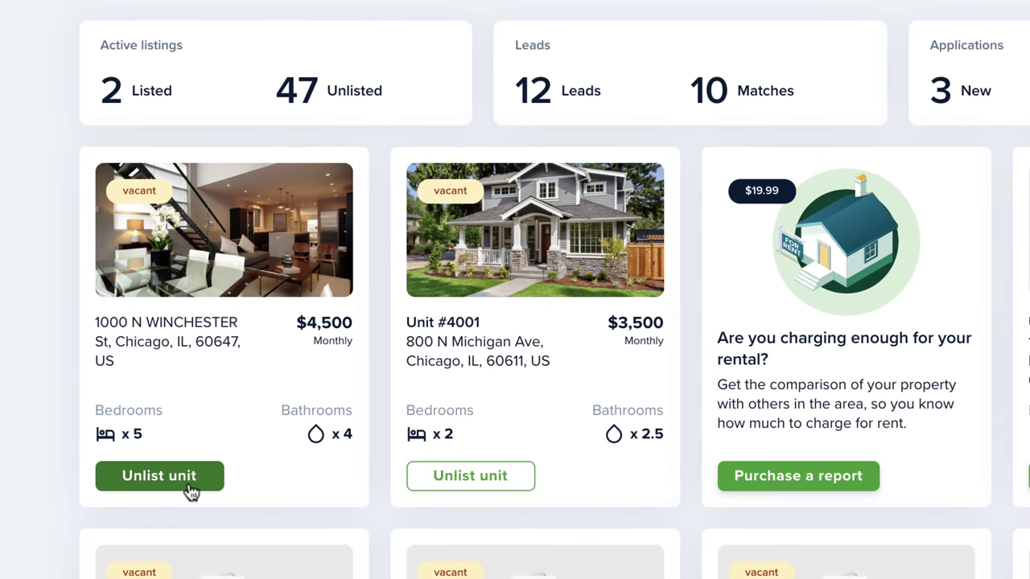
left_click(240, 255)
scroll(791, 526, "down", 10)
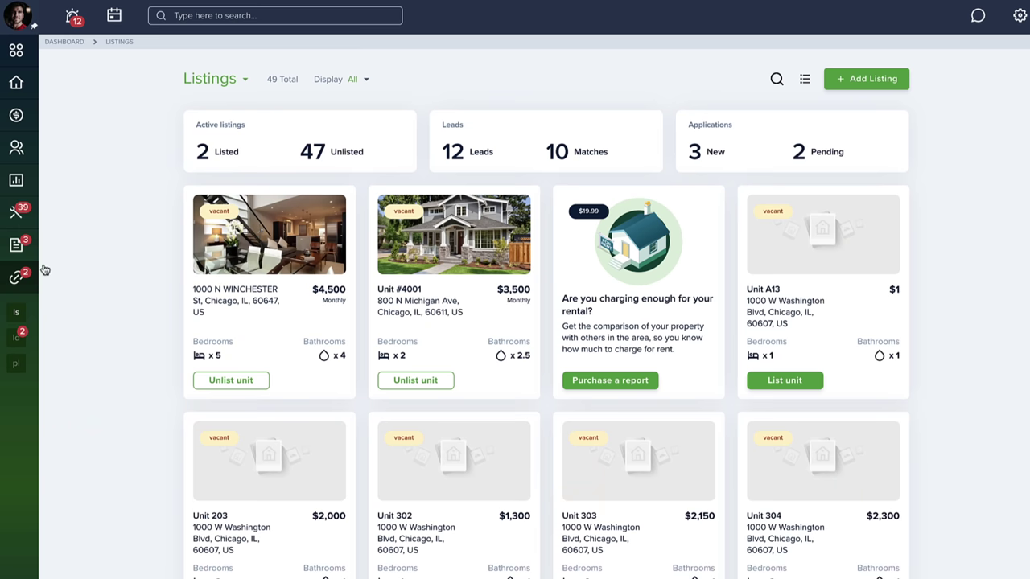
Return to the rental applications and display the approved ones, including the application for unit 1908.
mouse_move(12, 259)
left_click(38, 245)
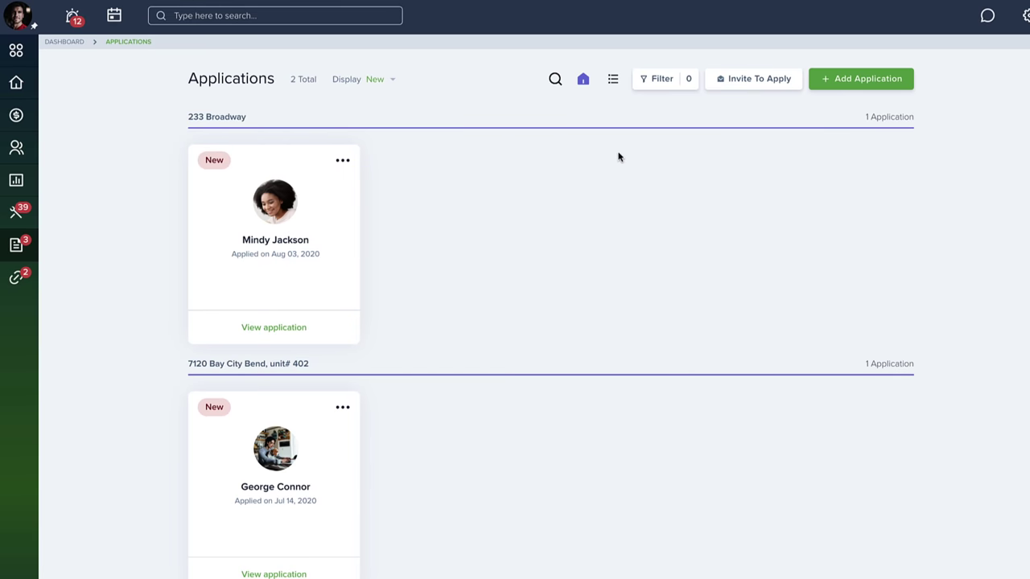
left_click(389, 84)
left_click(363, 183)
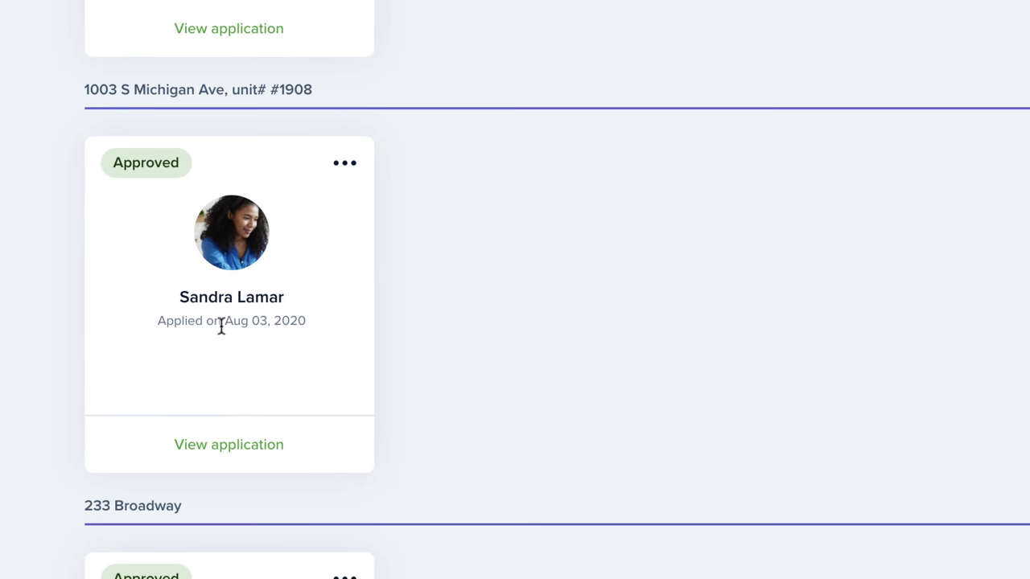
Open the approved application for unit 1908, start its move-in with Send to sign agreement, and accept the prefilled property and tenant details.
left_click(249, 443)
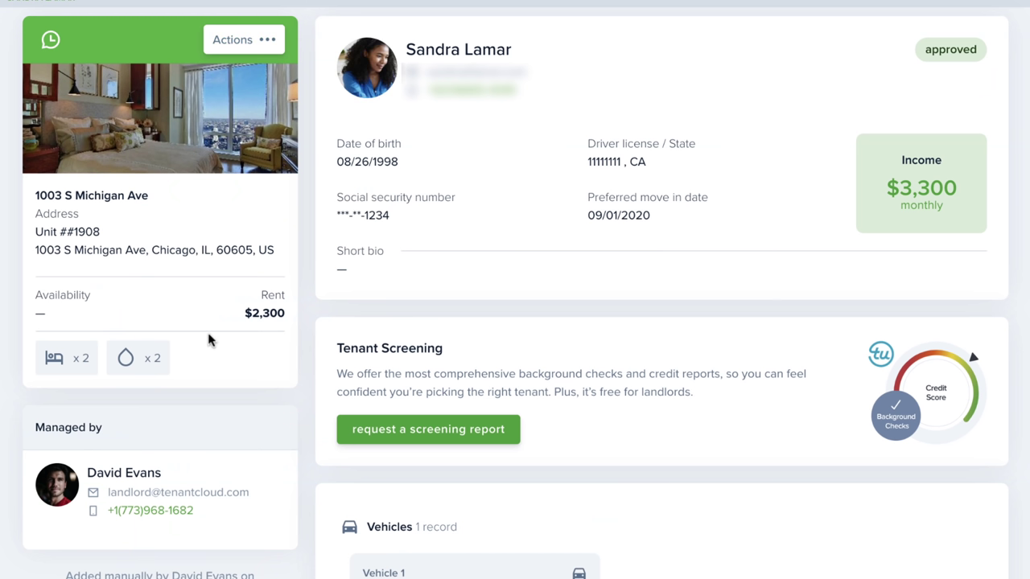
left_click(259, 40)
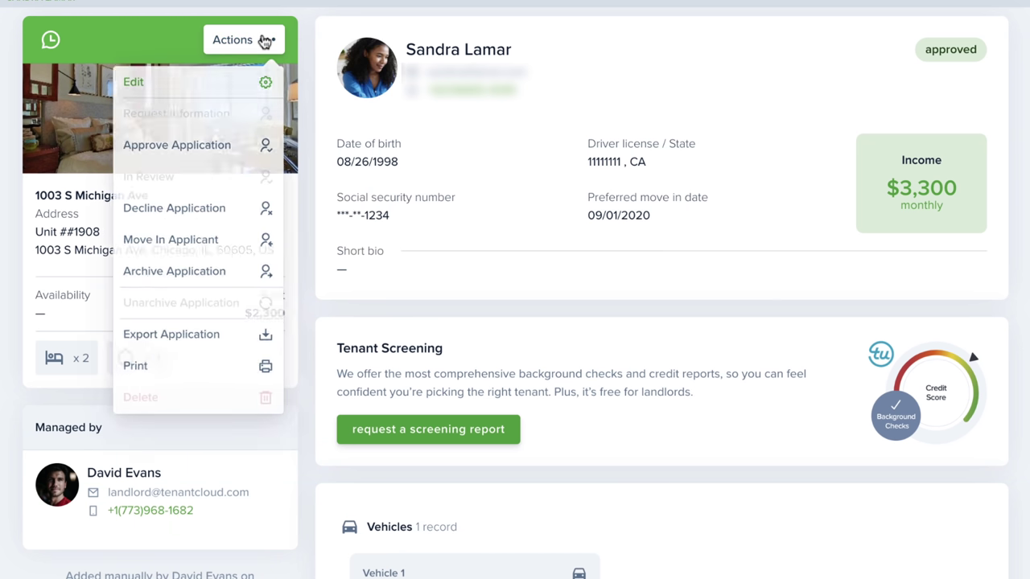
left_click(212, 254)
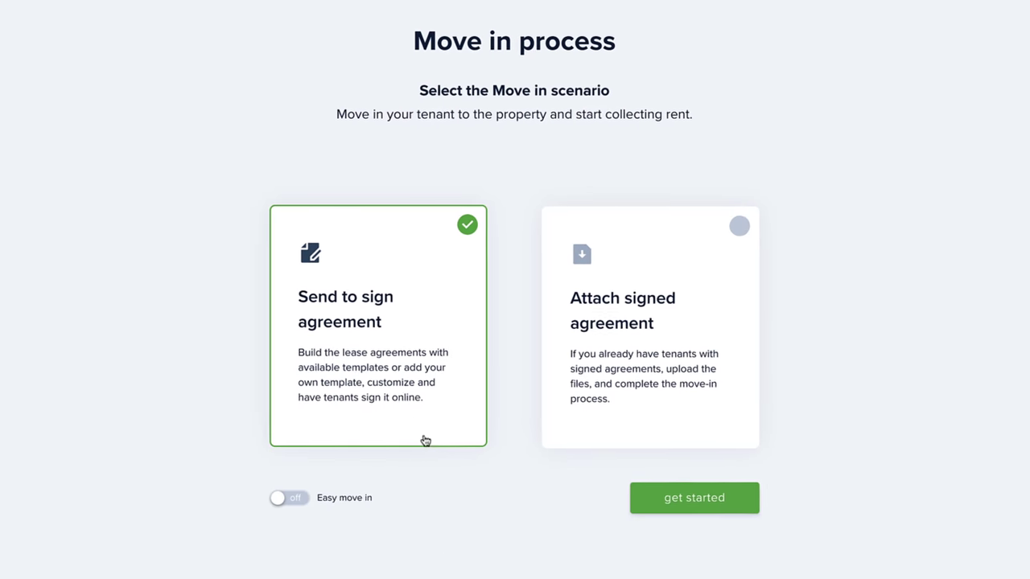
left_click(680, 491)
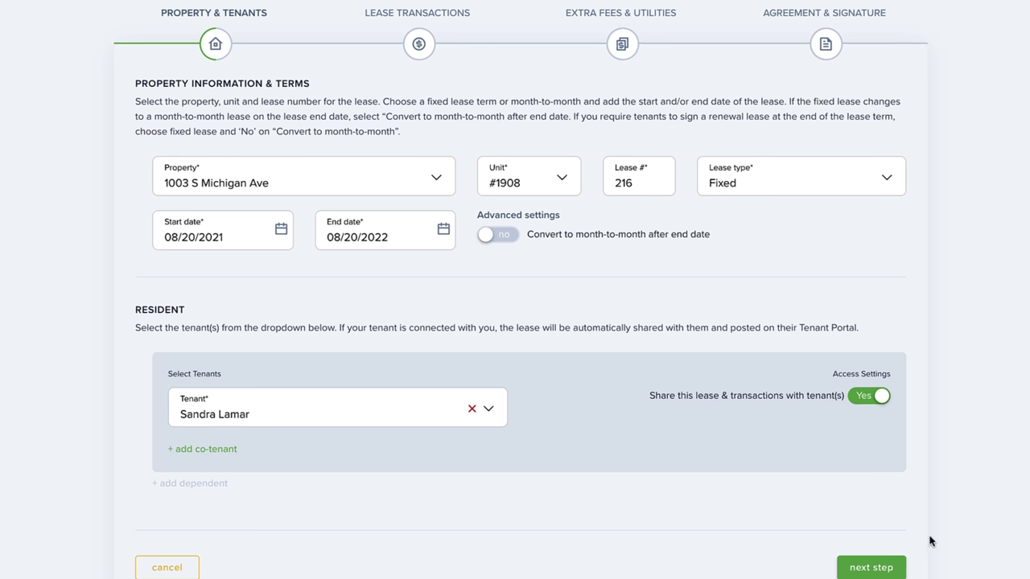
left_click(888, 567)
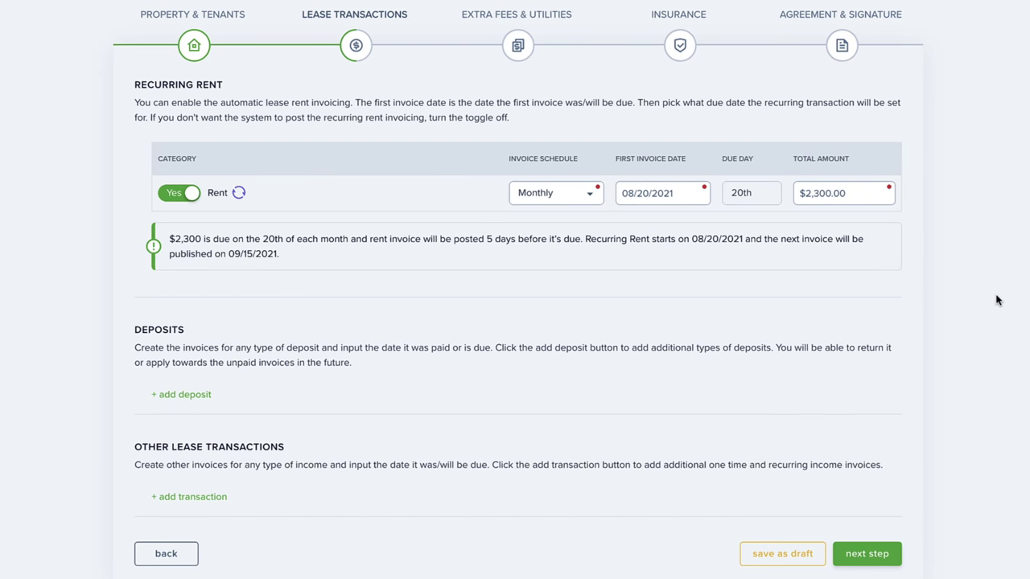
Add a $2,300.00 deposit with invoice date 08/20/2021 to the lease transactions and continue to the extra fees and utilities.
left_click(194, 395)
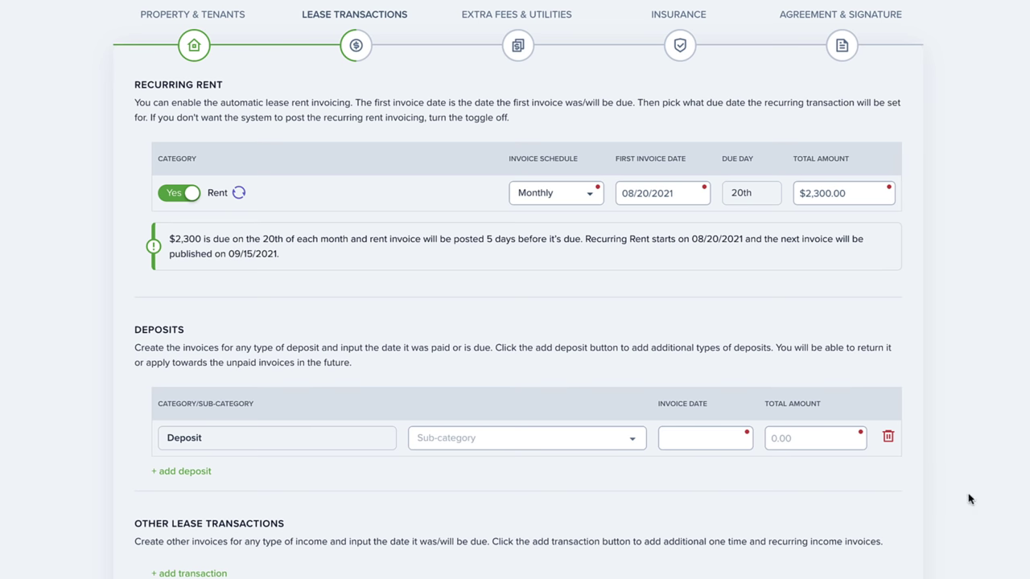
left_click(802, 444)
type("2300.00")
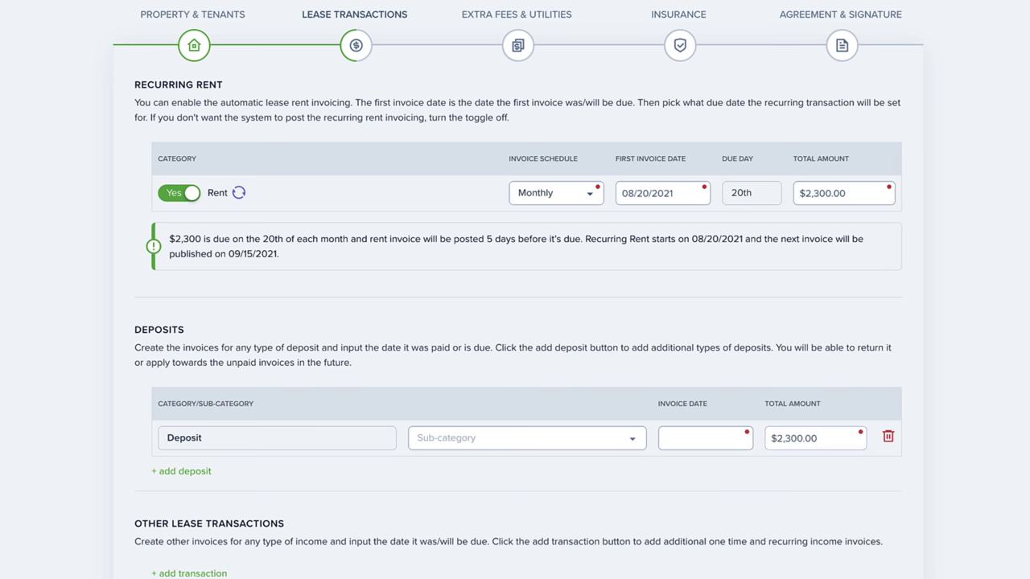
left_click(667, 448)
left_click(815, 571)
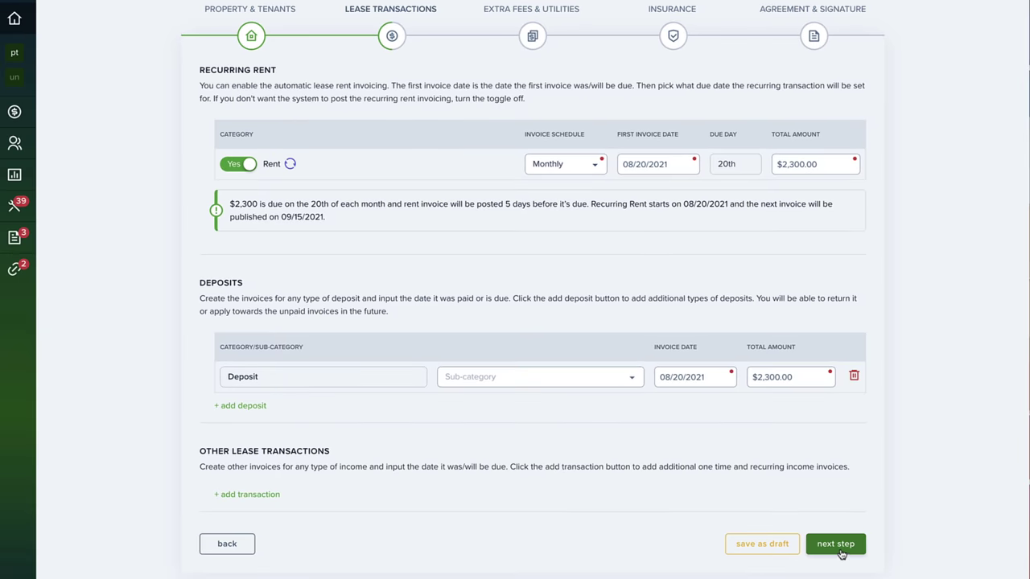
left_click(841, 554)
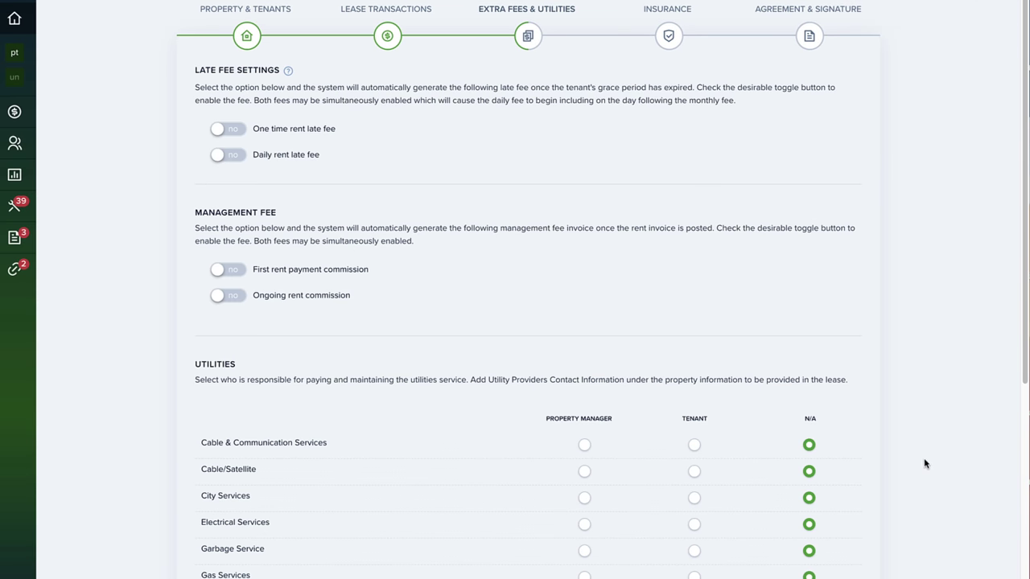
Try out the email notification options for tenants and landlord on due and overdue invoices, plus the landlord's lease expiration alert.
scroll(927, 459, "down", 3)
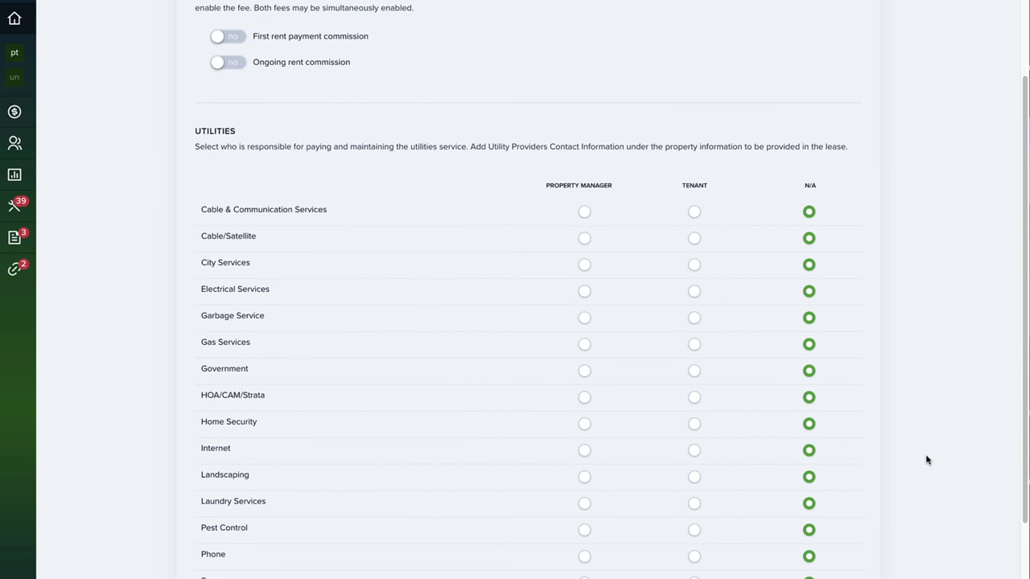
scroll(926, 459, "down", 5)
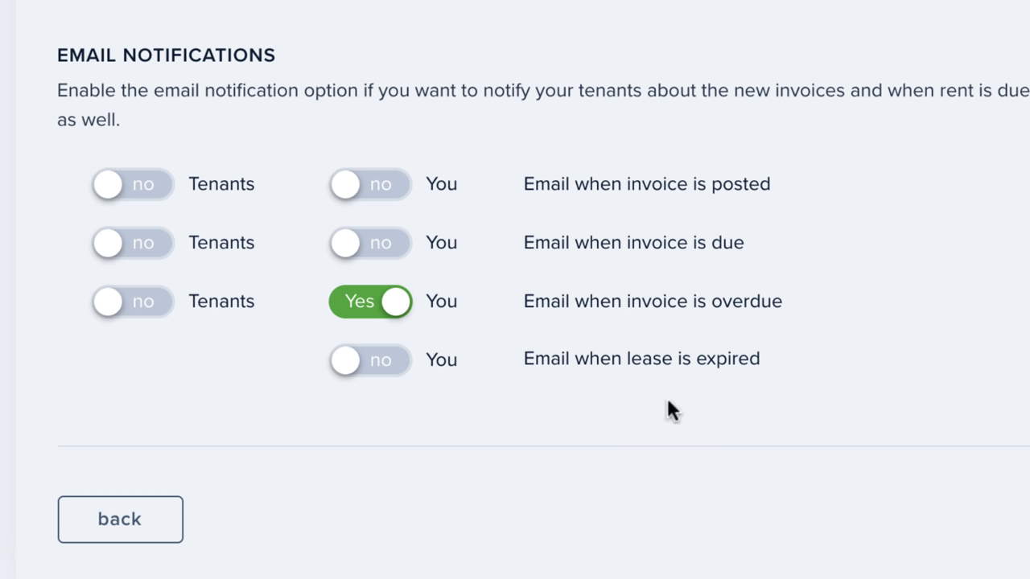
left_click(362, 377)
left_click(121, 316)
left_click(127, 256)
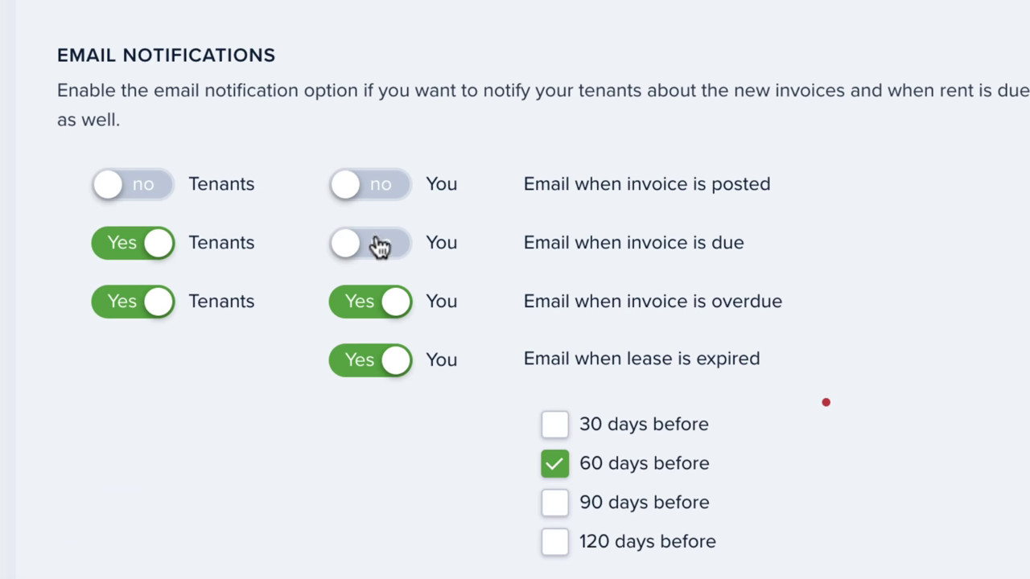
left_click(379, 246)
left_click(131, 256)
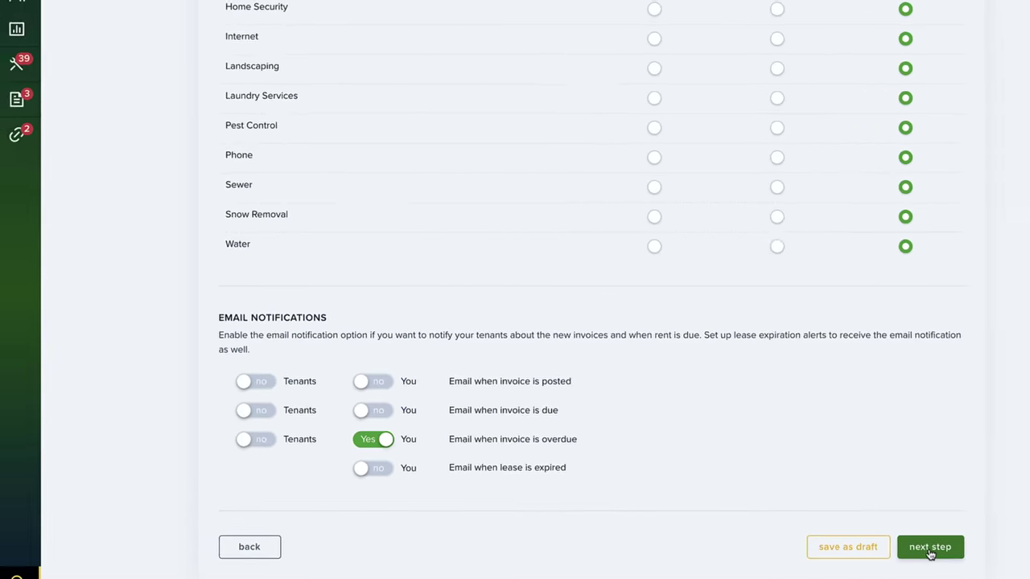
Continue to the insurance stage, keep renters insurance required for the Apartment/Condominium property type, and advance to agreement and signature.
left_click(929, 548)
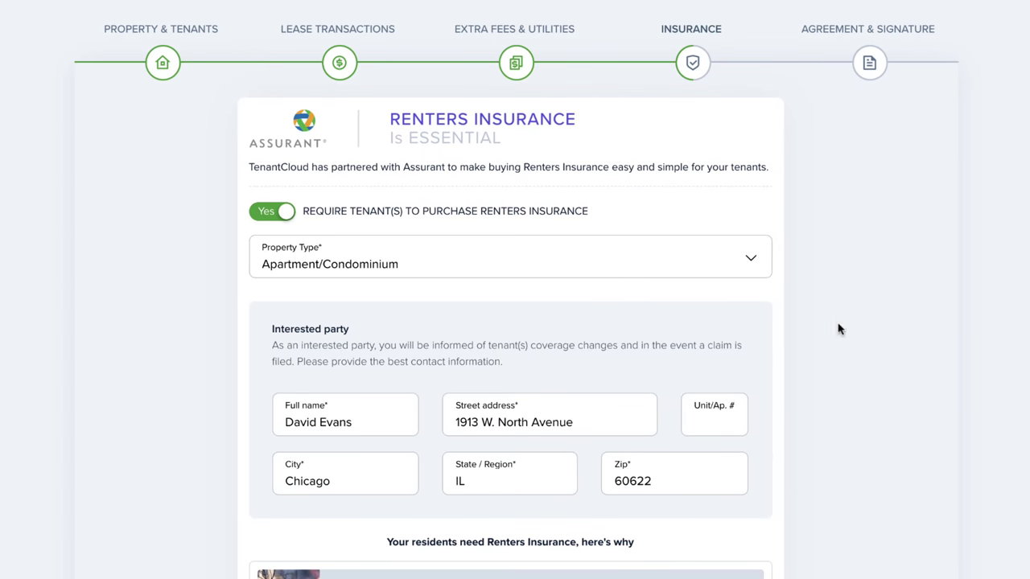
scroll(929, 563, "down", 6)
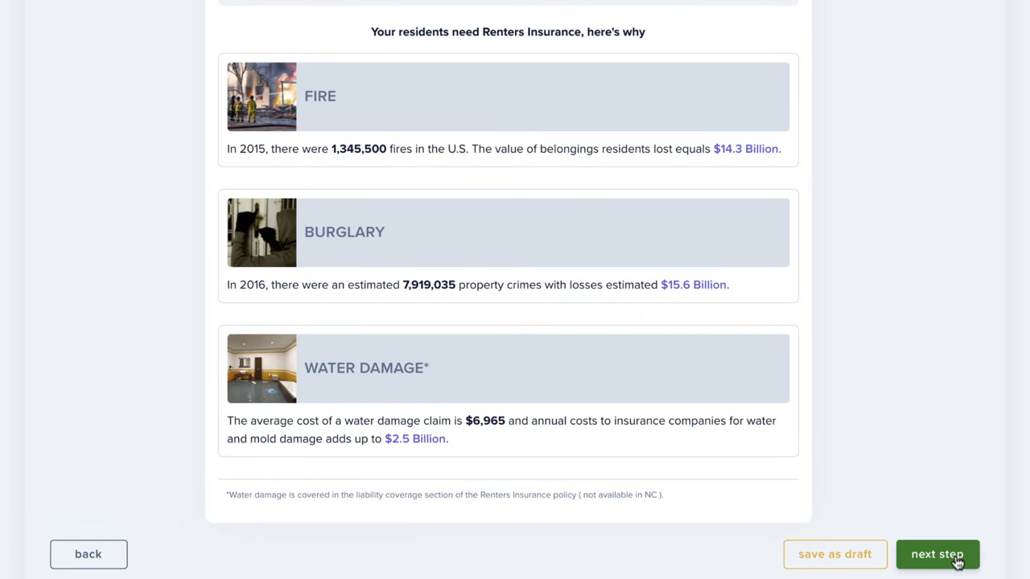
left_click(957, 558)
On the maintenance requests board, try resolving the outdoor landscaping request, and move "New trees are coming" from Resolved to In Progress.
scroll(987, 535, "up", 5)
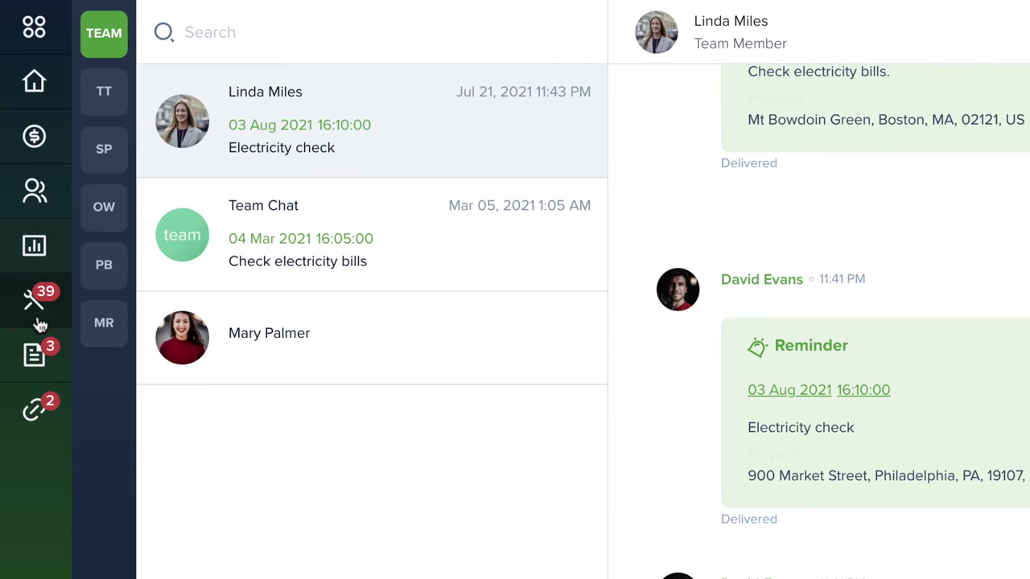
left_click(39, 312)
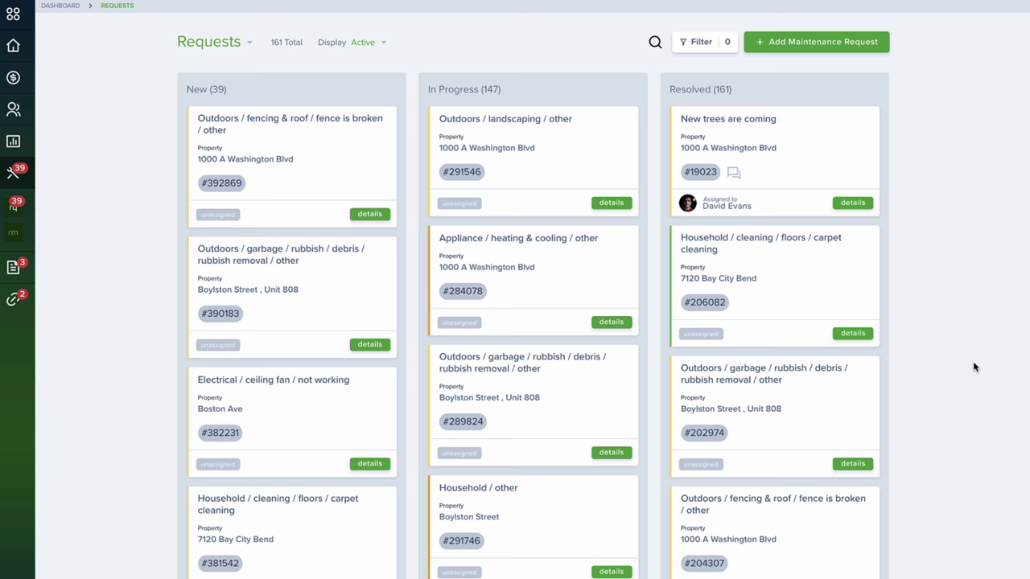
left_click_drag(521, 166, 749, 159)
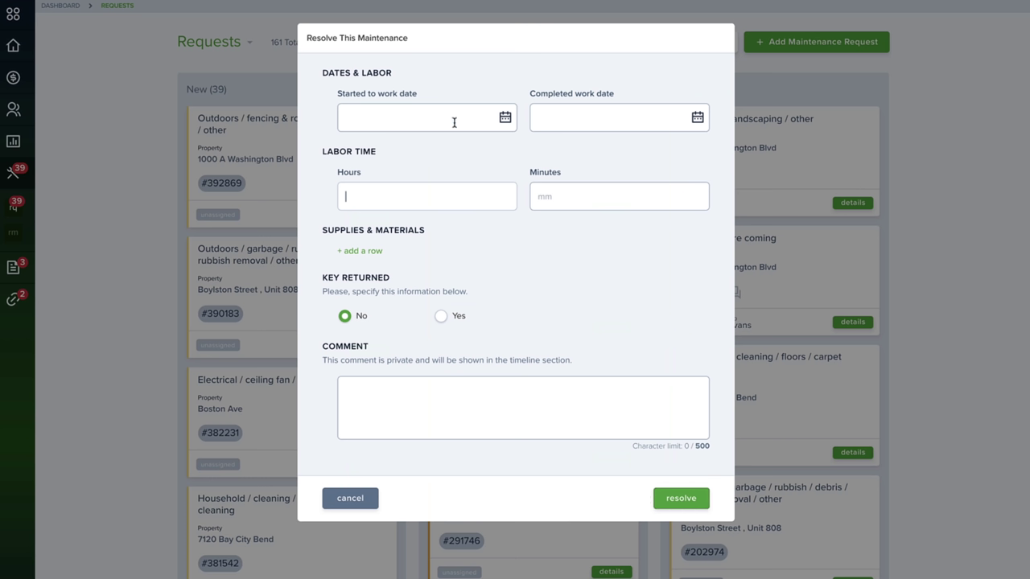
left_click(368, 500)
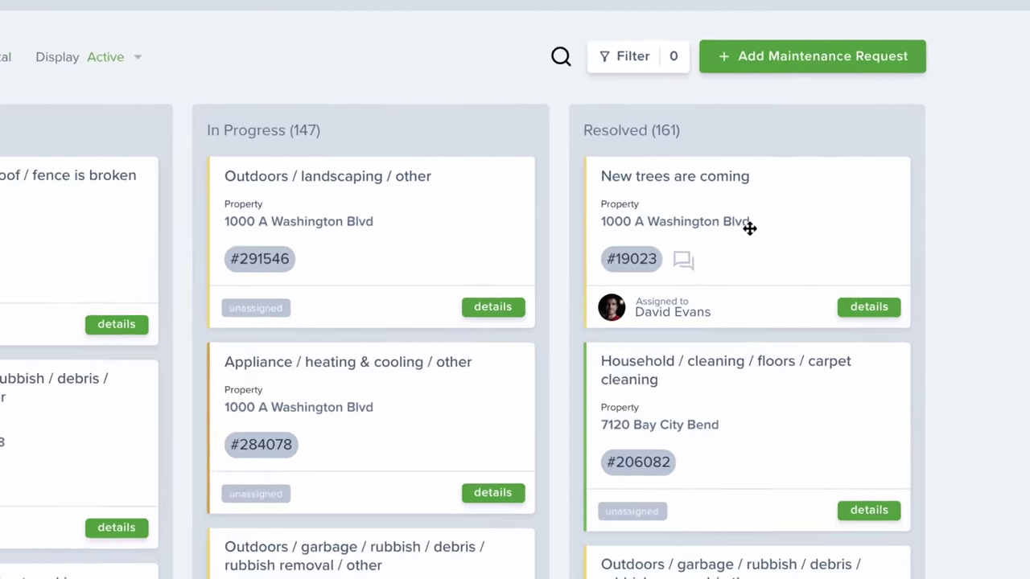
left_click_drag(776, 152, 531, 272)
Start a basic maintenance request categorized as Appliances, Refrigerator, Freezer, Ice Maker not working.
left_click(800, 42)
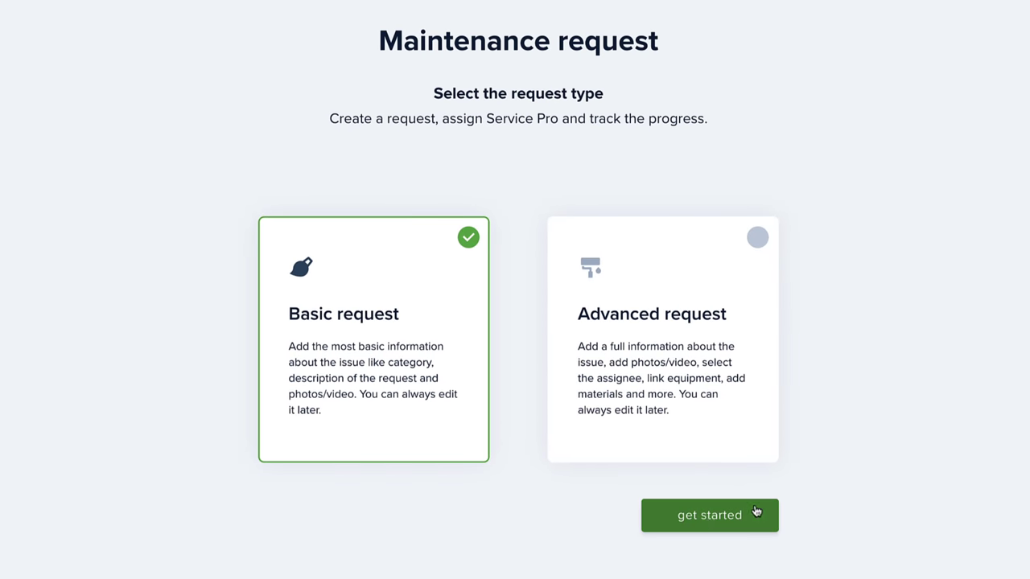
left_click(710, 519)
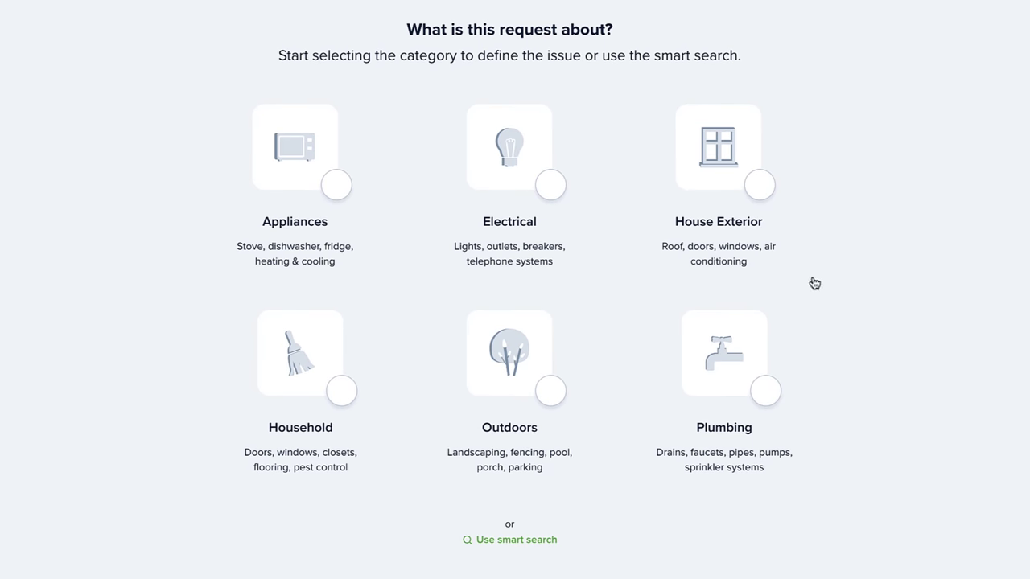
left_click(330, 190)
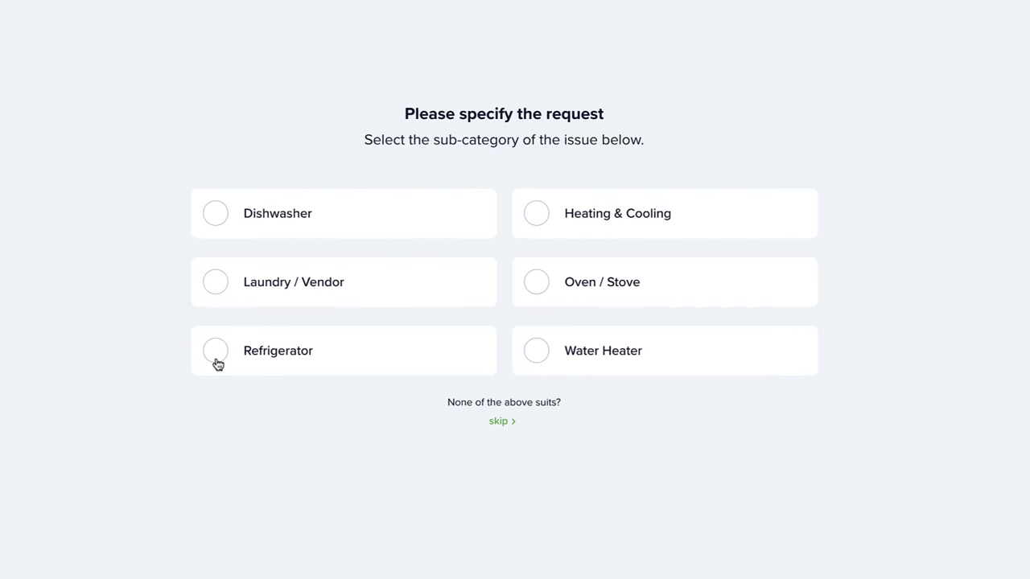
left_click(216, 361)
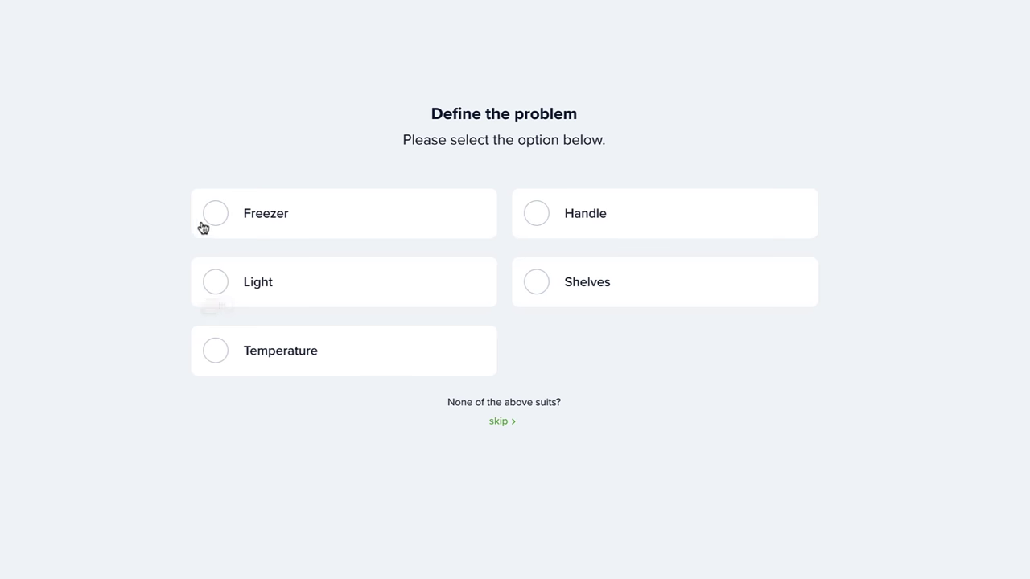
left_click(216, 223)
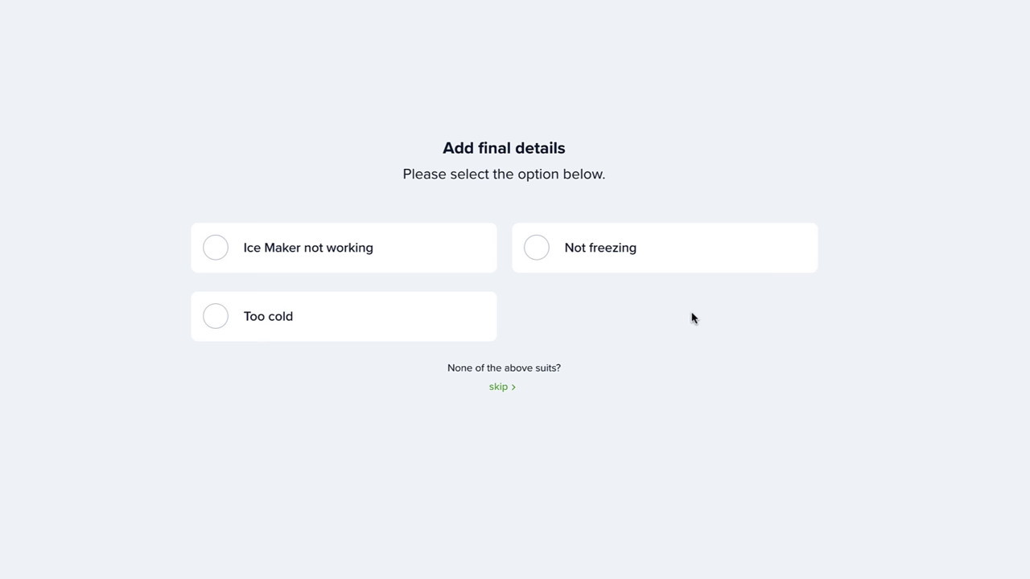
left_click(209, 254)
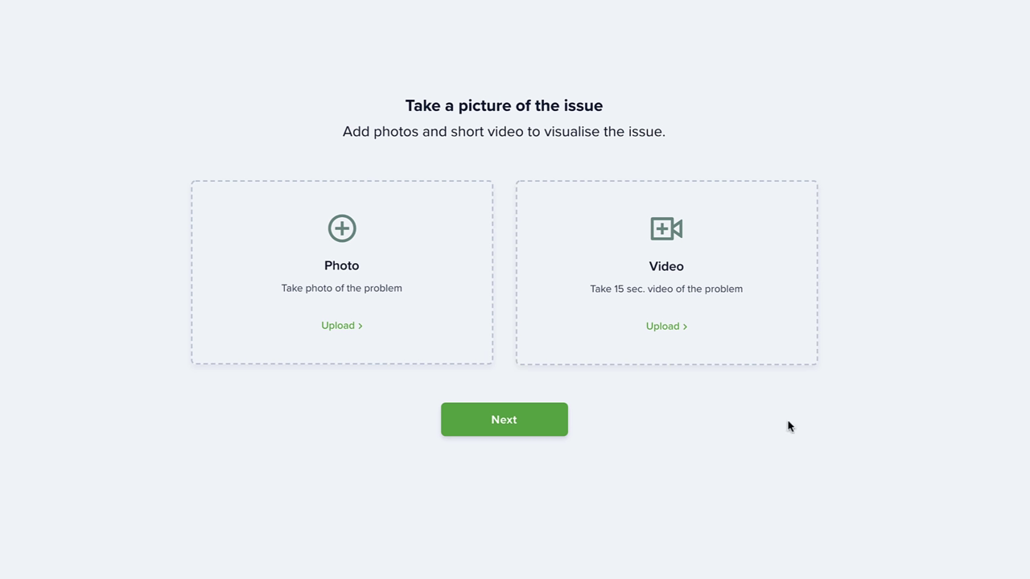
Skip the photo and video, describe the issue as "This freezer is busted! Help!", and create the request for the Boston Ave property.
left_click(550, 424)
left_click(540, 293)
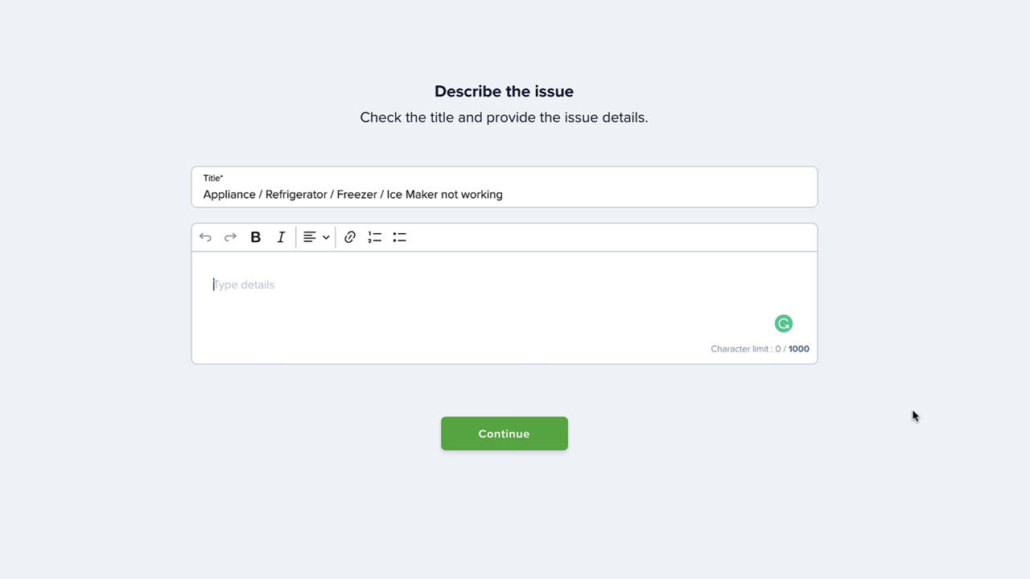
type("This freezer is busted! Help!")
left_click(516, 444)
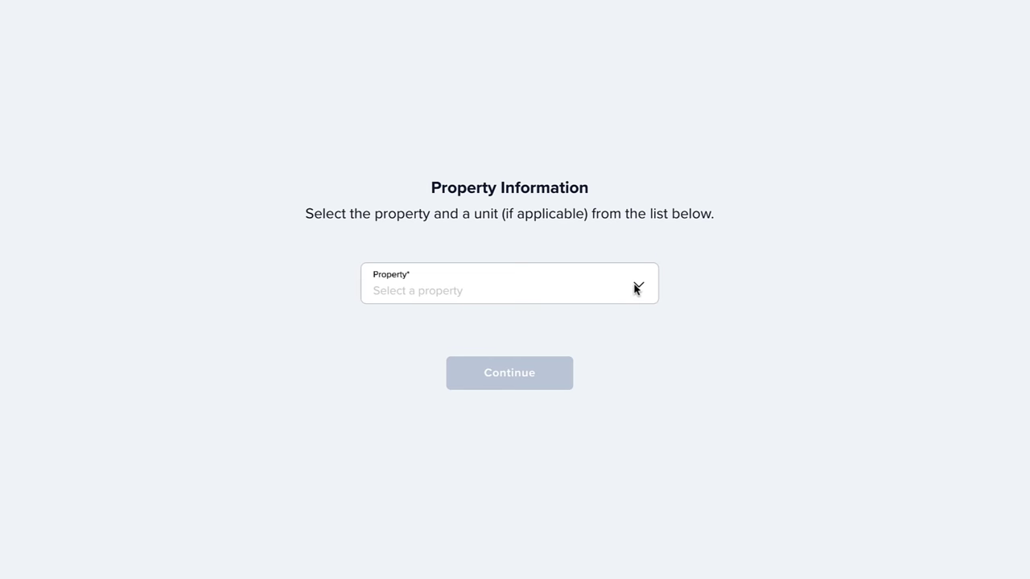
left_click(635, 287)
left_click(513, 383)
left_click(512, 382)
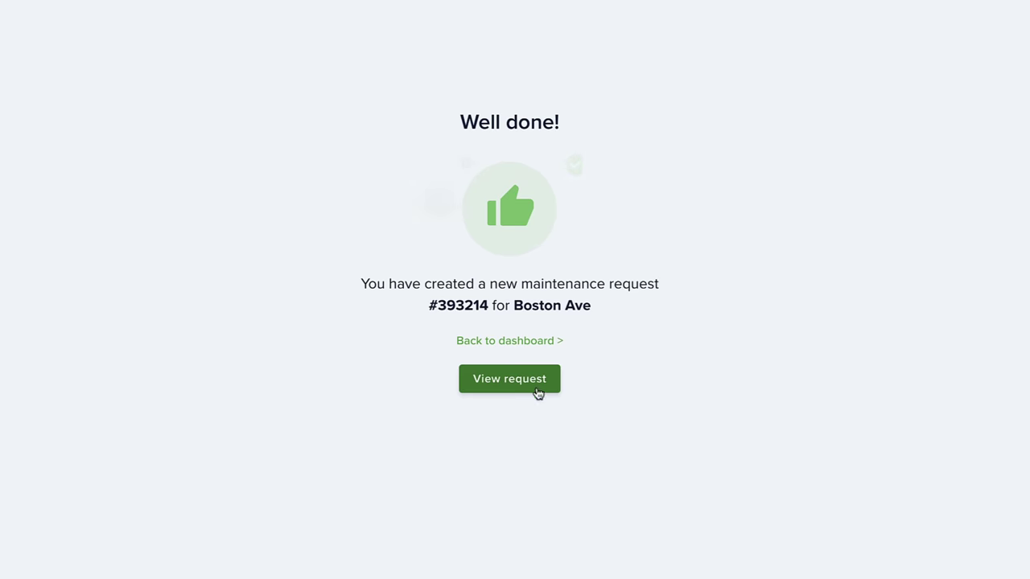
View the new freezer request's assignee, tenant and materials details, and return to the maintenance requests board.
left_click(536, 386)
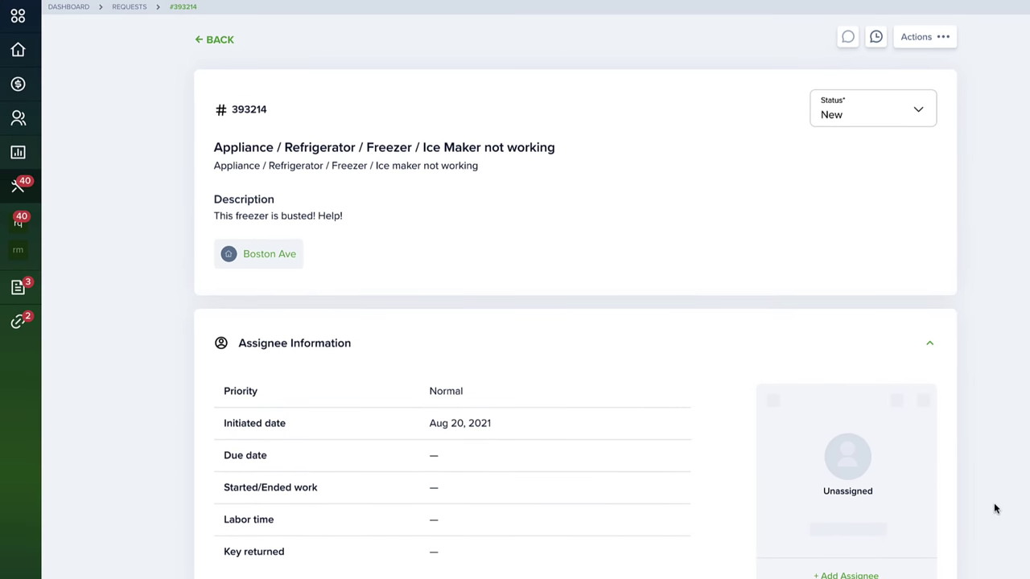
scroll(996, 509, "down", 5)
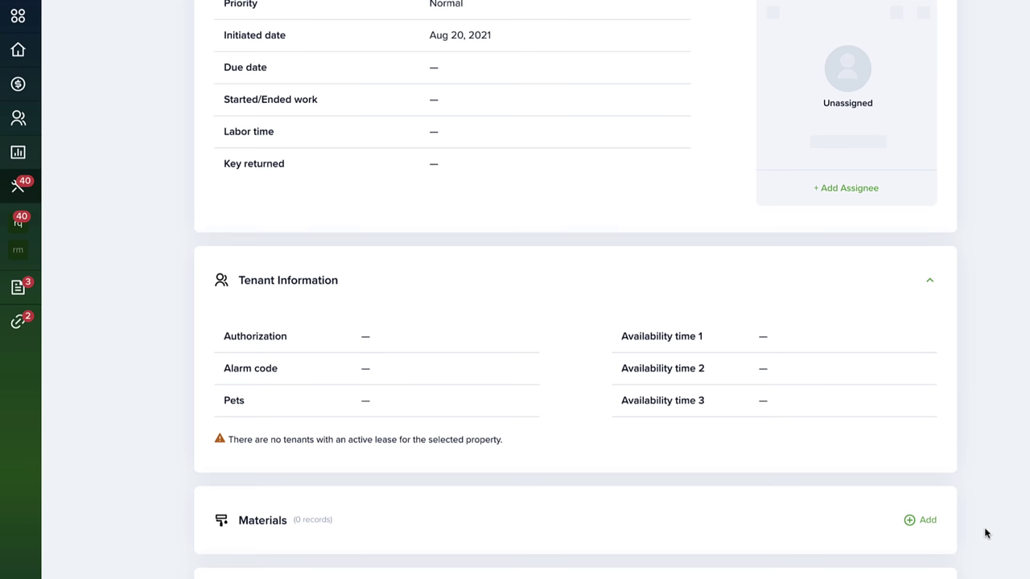
scroll(984, 534, "up", 5)
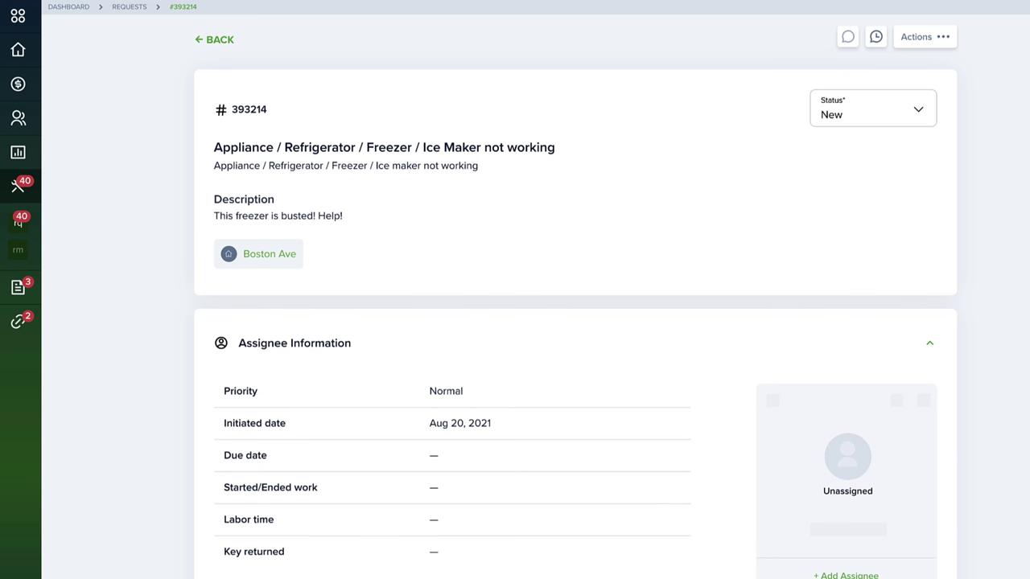
left_click(213, 41)
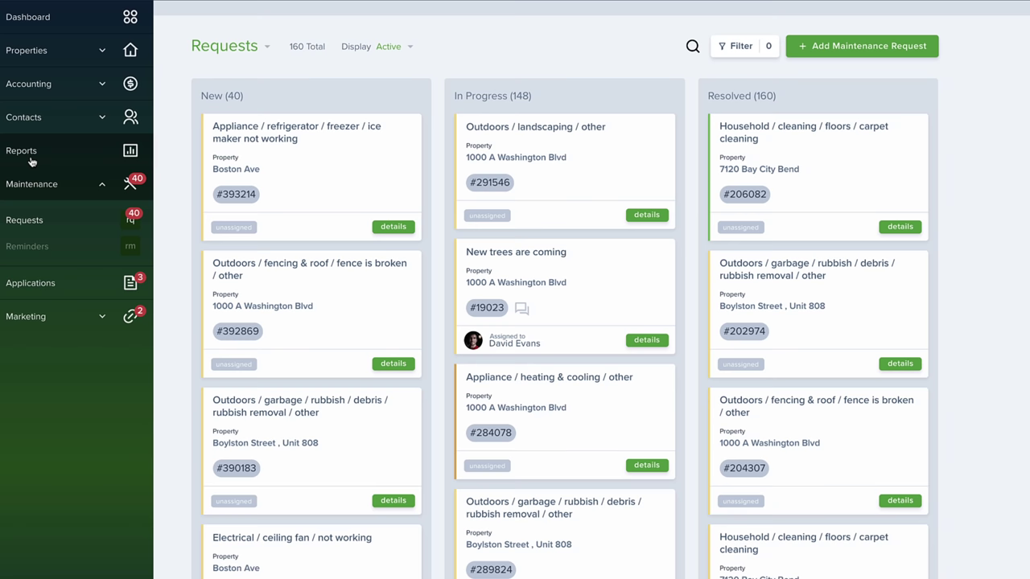
Open the reports overview and view the Rent Roll report.
left_click(32, 161)
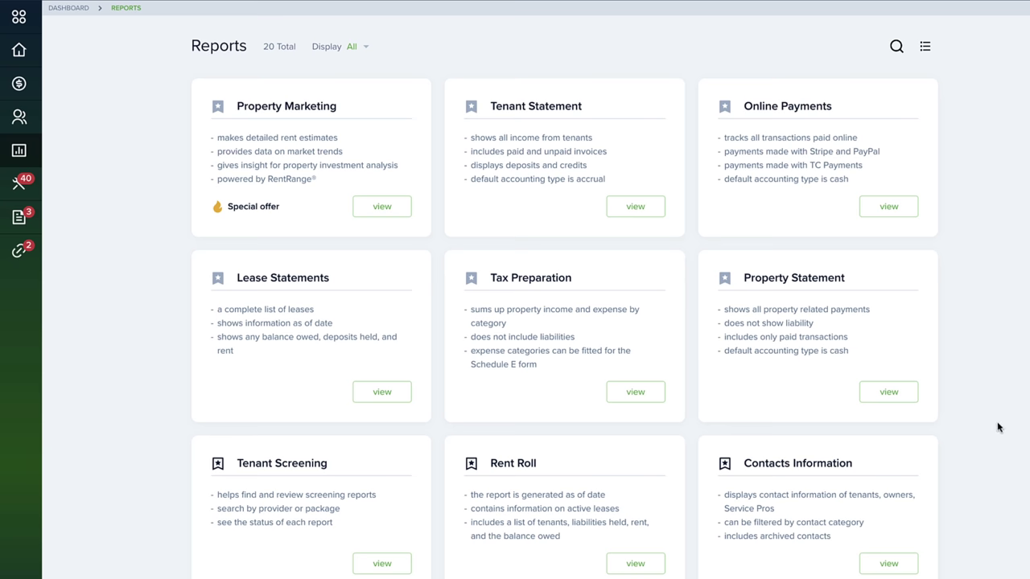
scroll(998, 427, "down", 1)
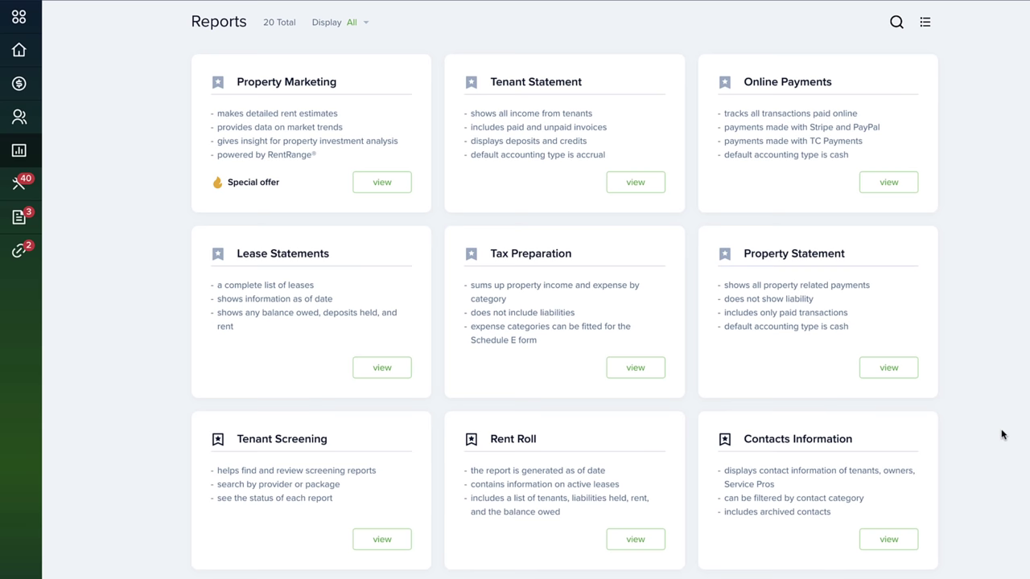
left_click(640, 547)
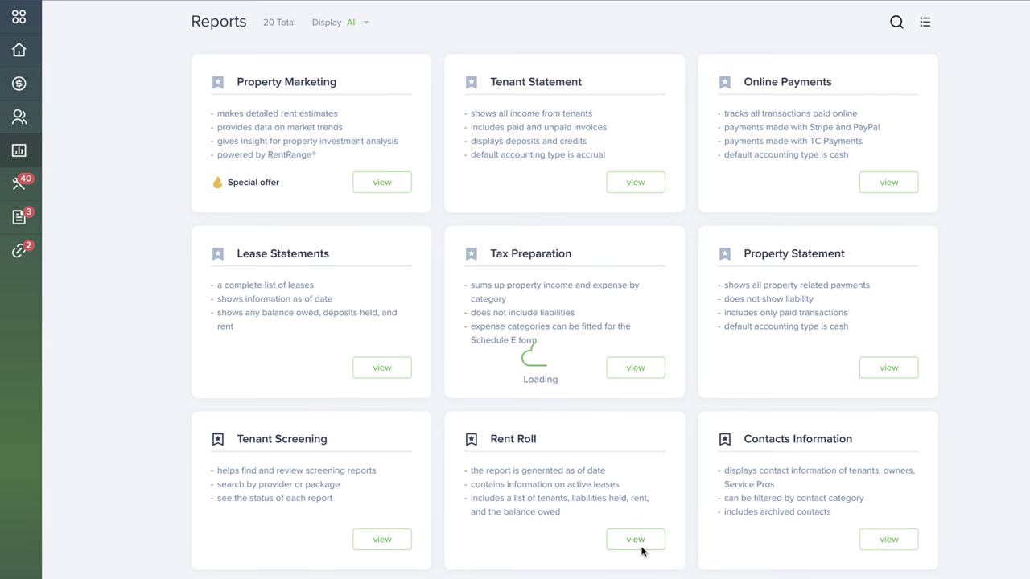
Filter the Rent Roll report to the Boston Ave property and preview it.
left_click(558, 206)
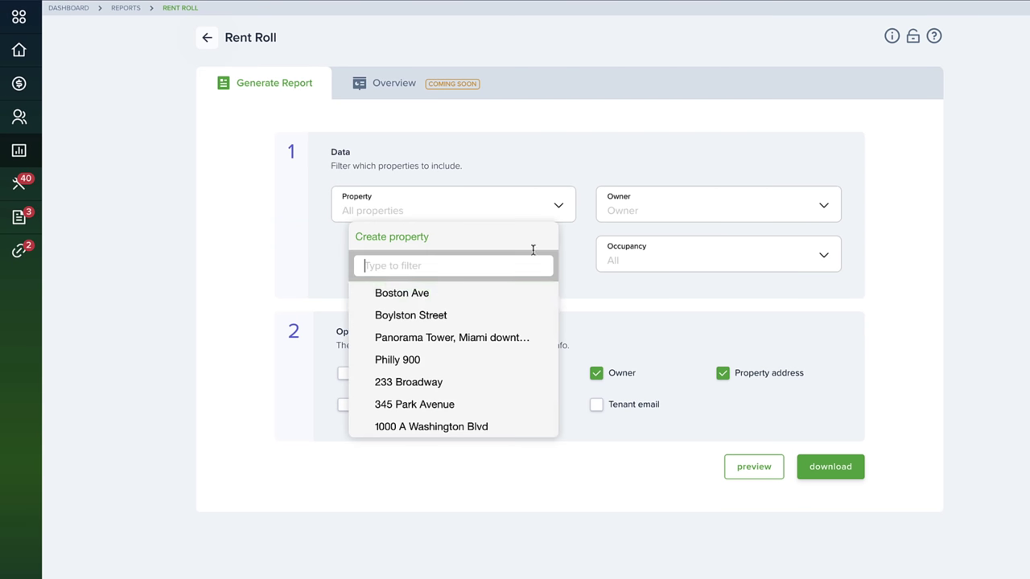
left_click(520, 300)
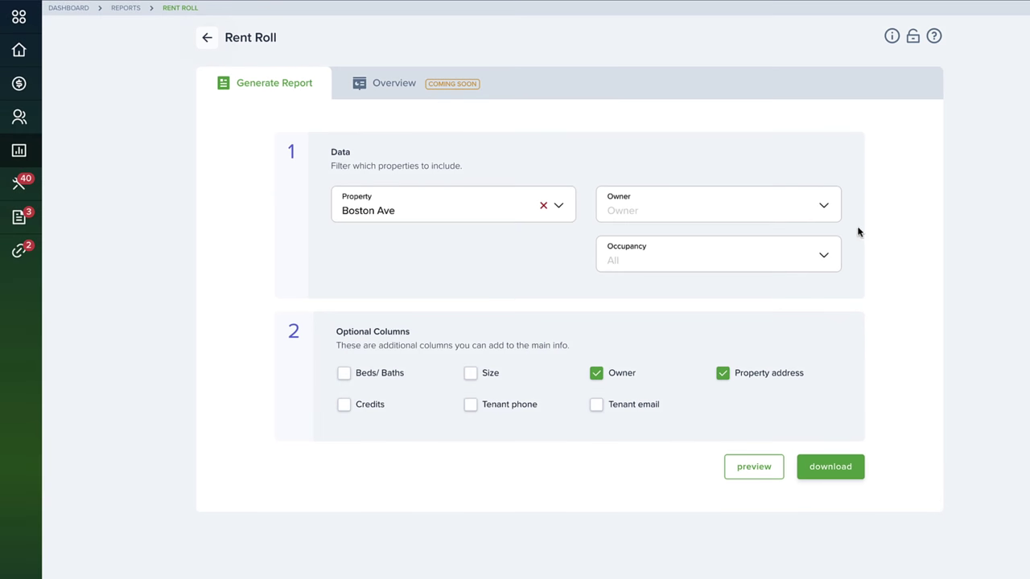
left_click(764, 465)
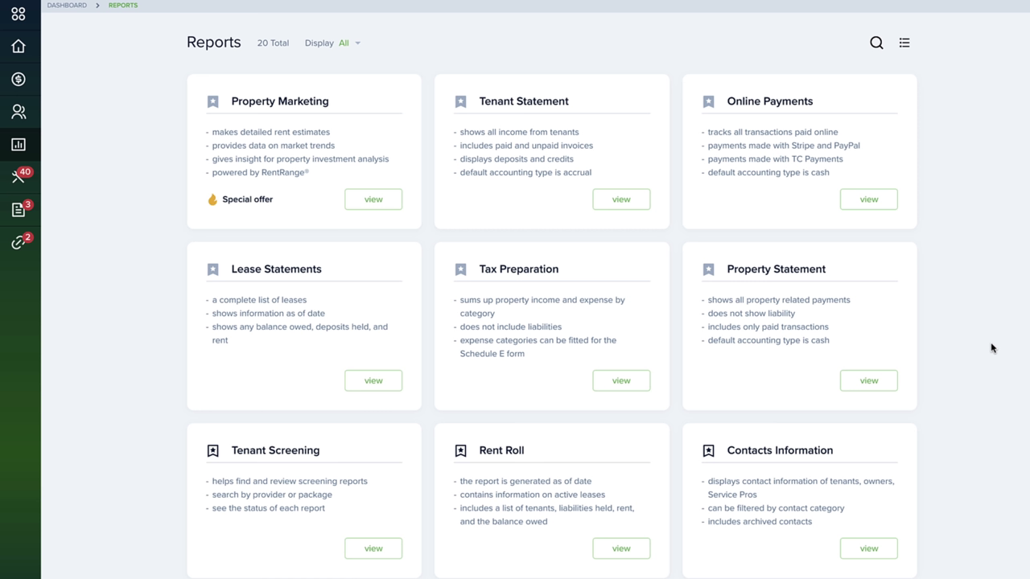
Open the Tax Preparation report and set its date range preset to Previous year.
left_click(621, 381)
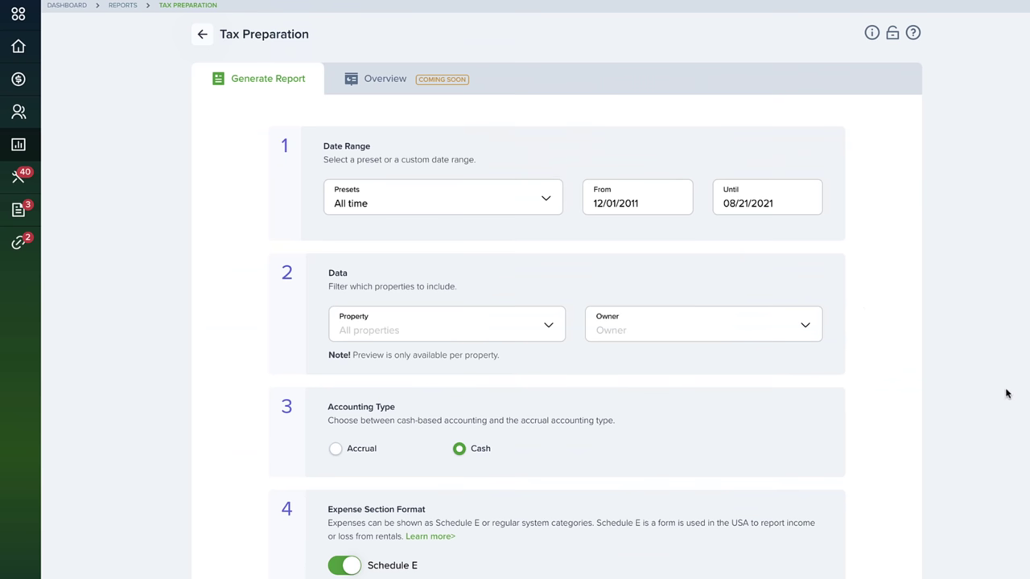
left_click(539, 202)
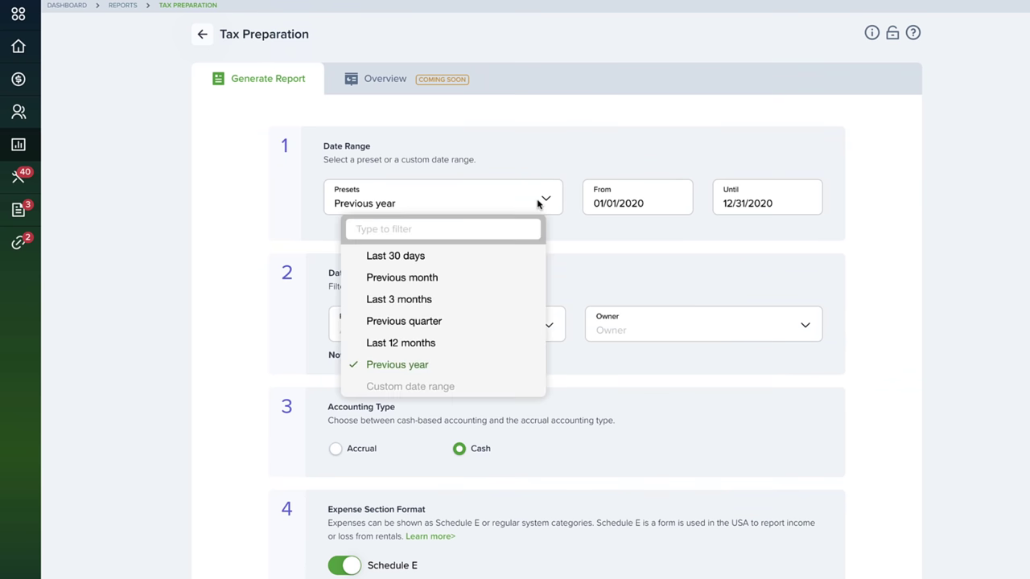
left_click(574, 149)
Check the property and owner filter choices, leave both unset, and download the tax preparation report as PDF.
left_click(547, 325)
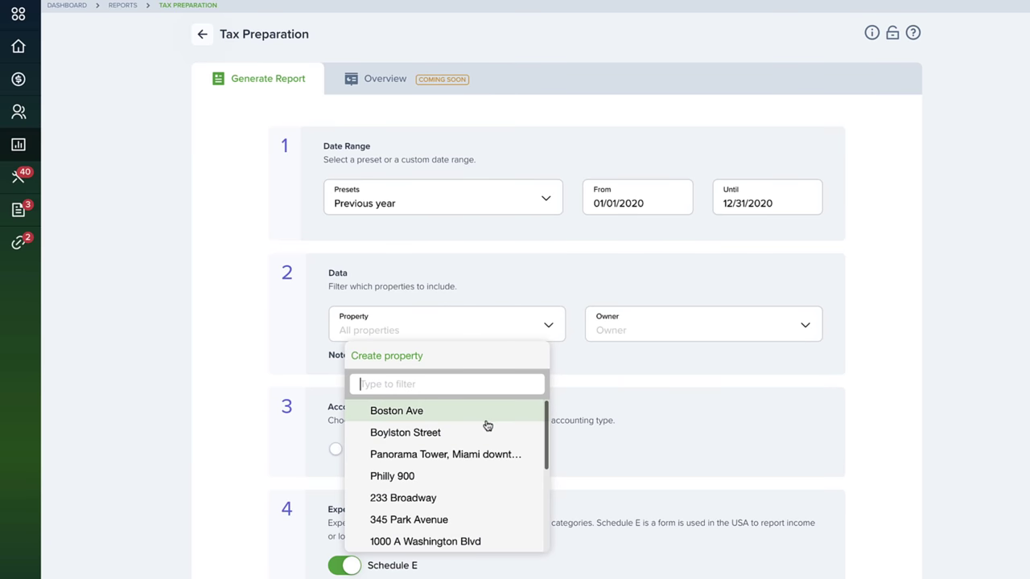
left_click(797, 334)
left_click(796, 334)
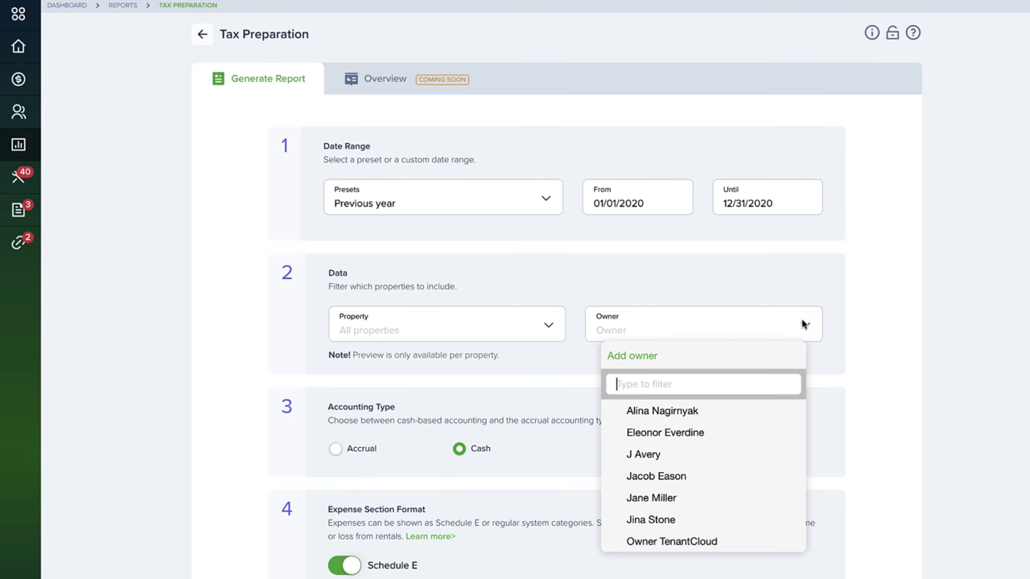
left_click(866, 273)
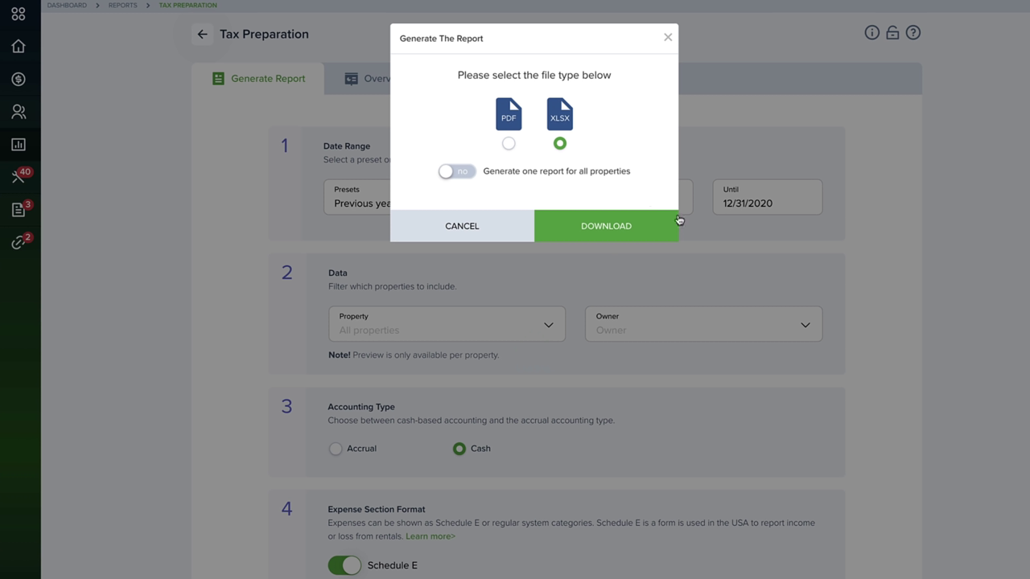
left_click(508, 143)
left_click(617, 226)
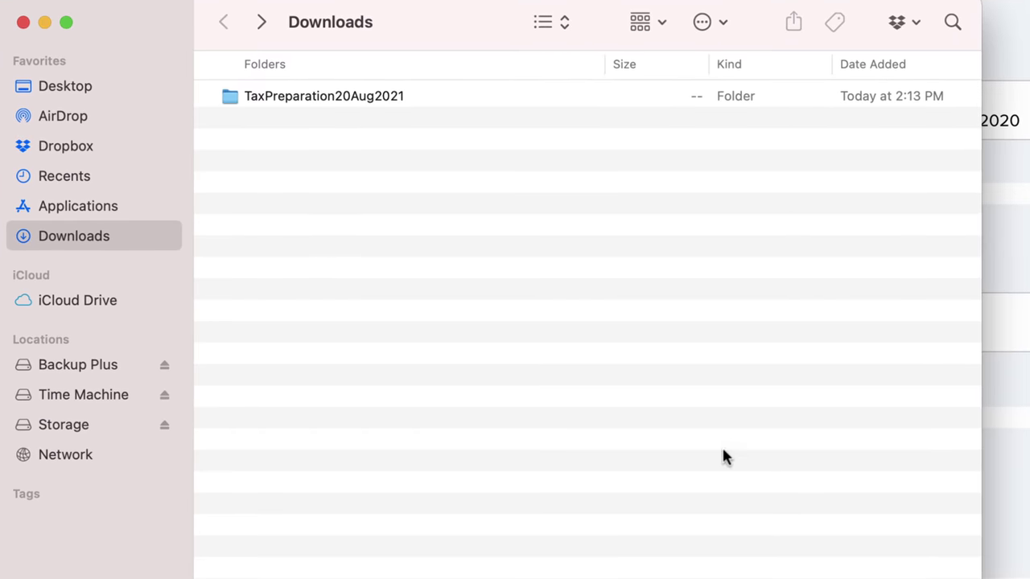
double_click(328, 96)
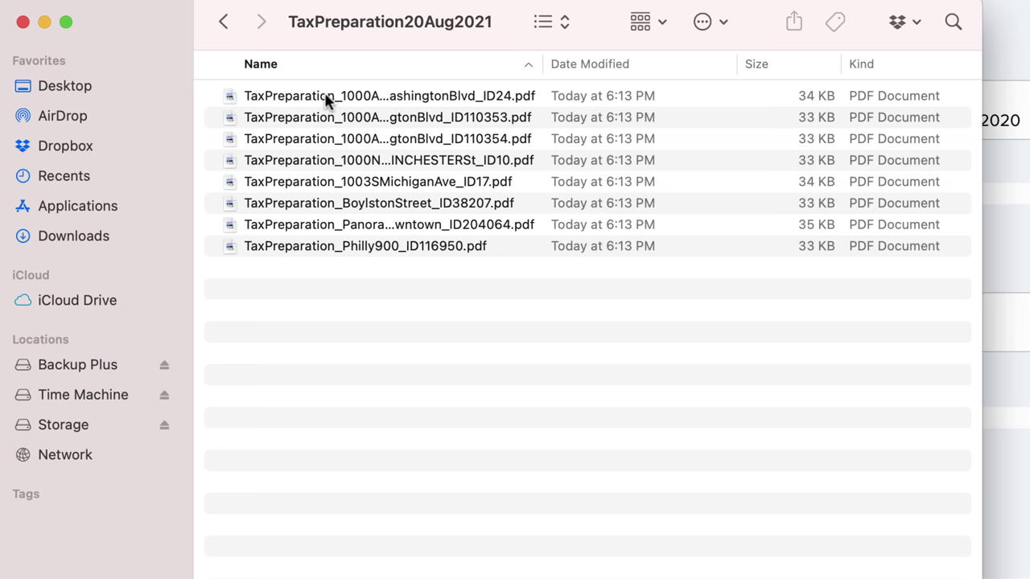
double_click(370, 203)
scroll(603, 322, "down", 5)
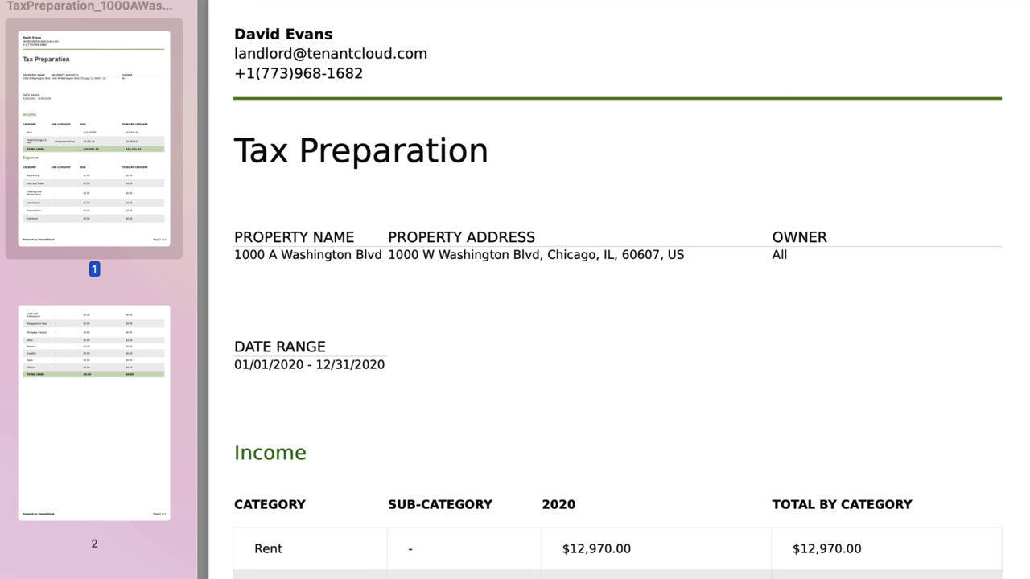
scroll(618, 292, "down", 15)
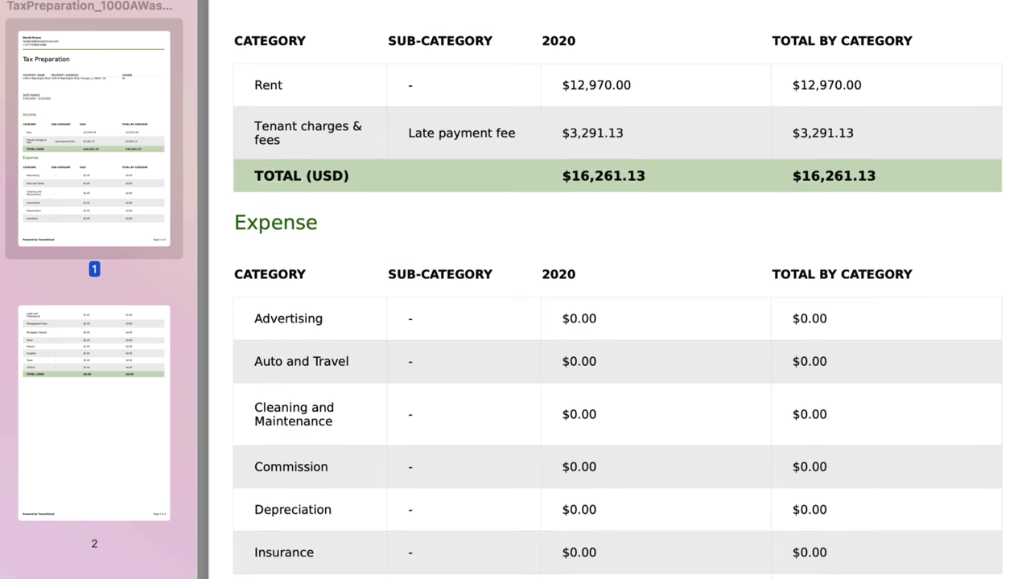
scroll(779, 370, "up", 6)
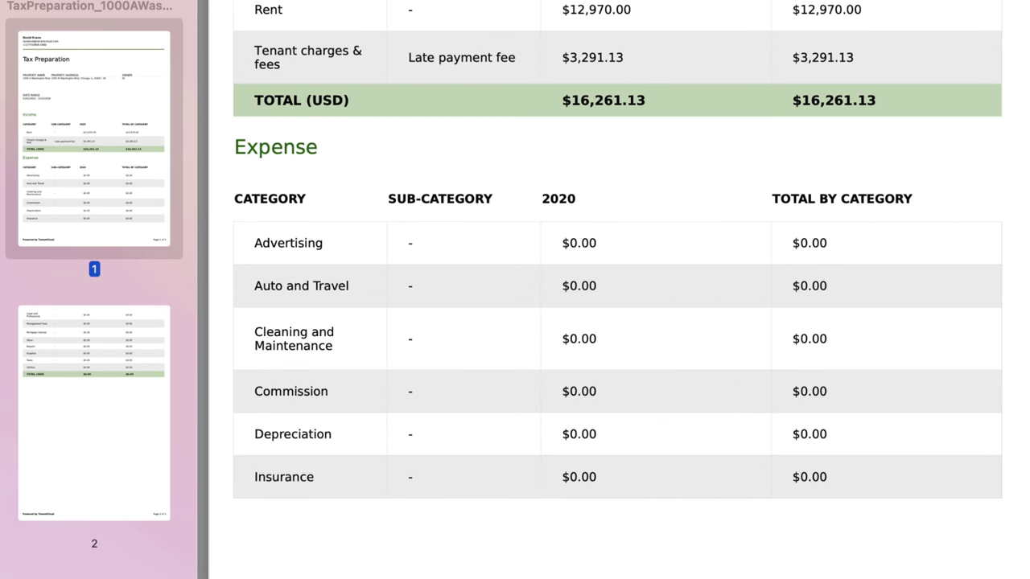
scroll(618, 292, "up", 6)
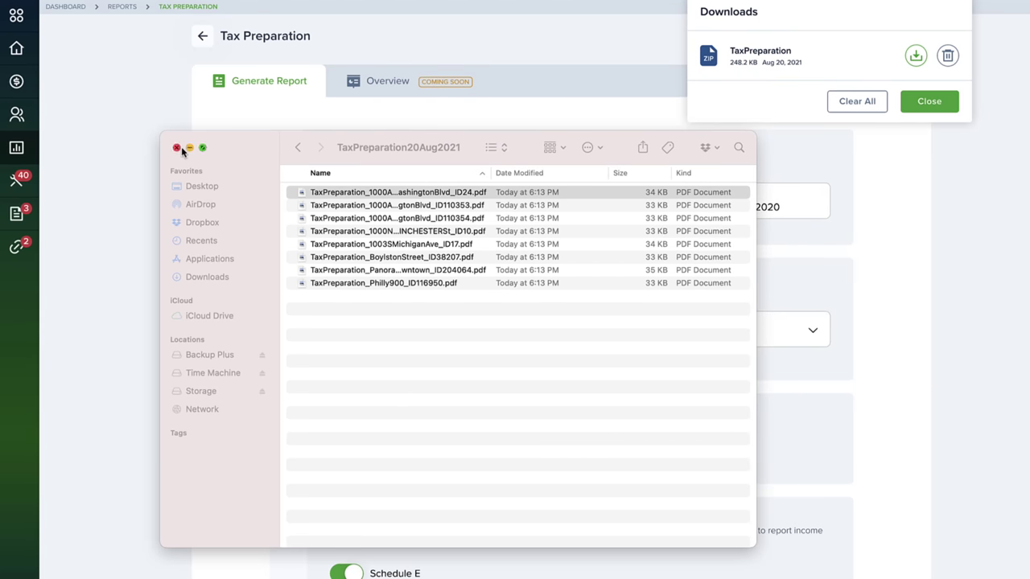
left_click(177, 148)
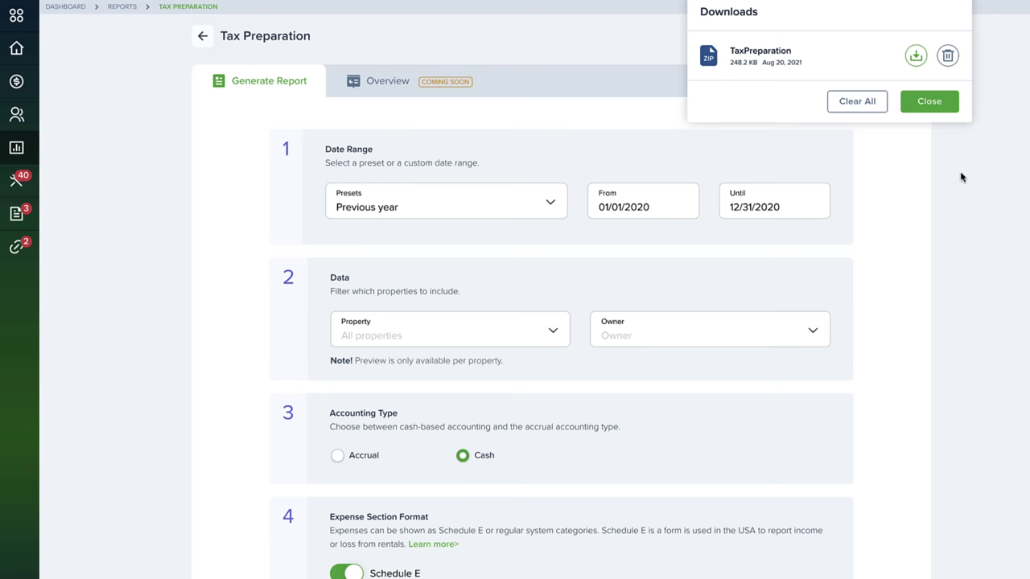
Open the accounting transactions and look through the August and July 2021 entries.
mouse_move(32, 437)
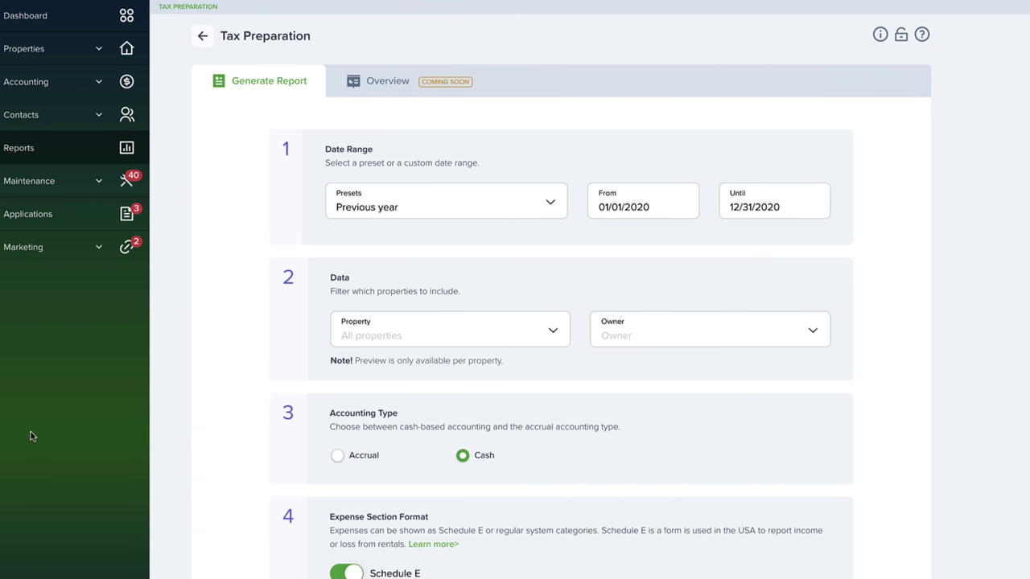
left_click(97, 81)
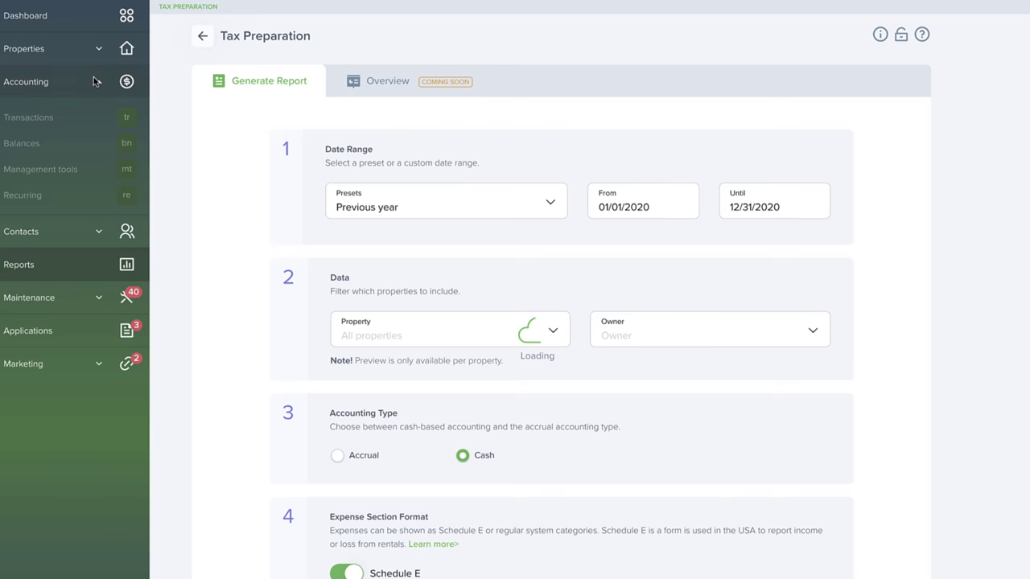
left_click(54, 117)
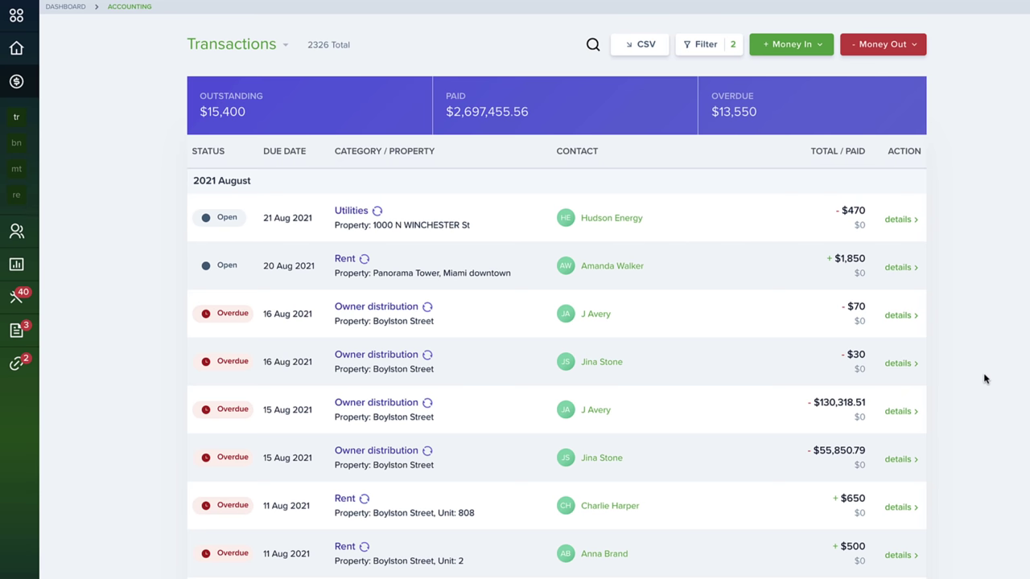
scroll(962, 491, "down", 5)
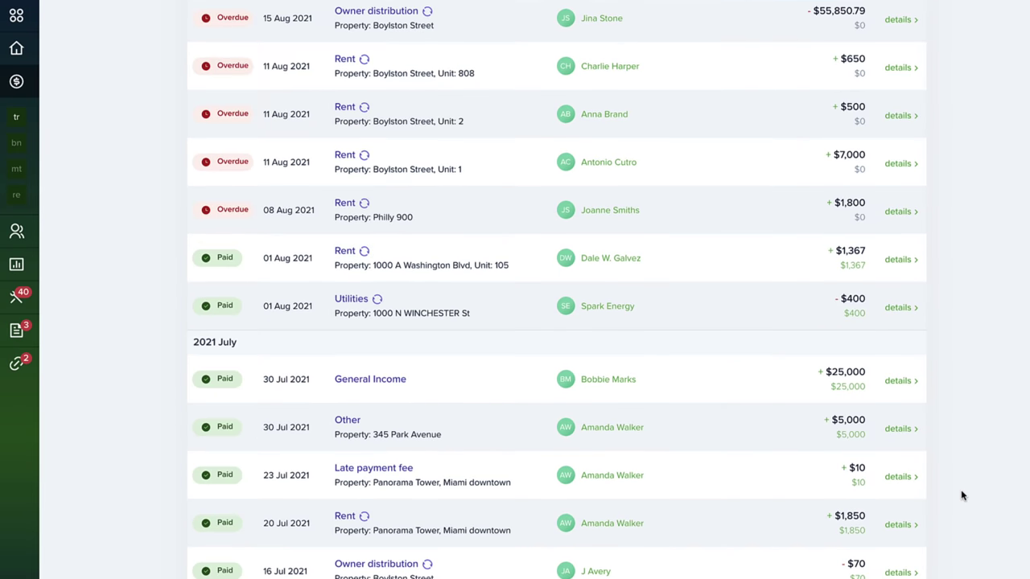
scroll(962, 496, "down", 5)
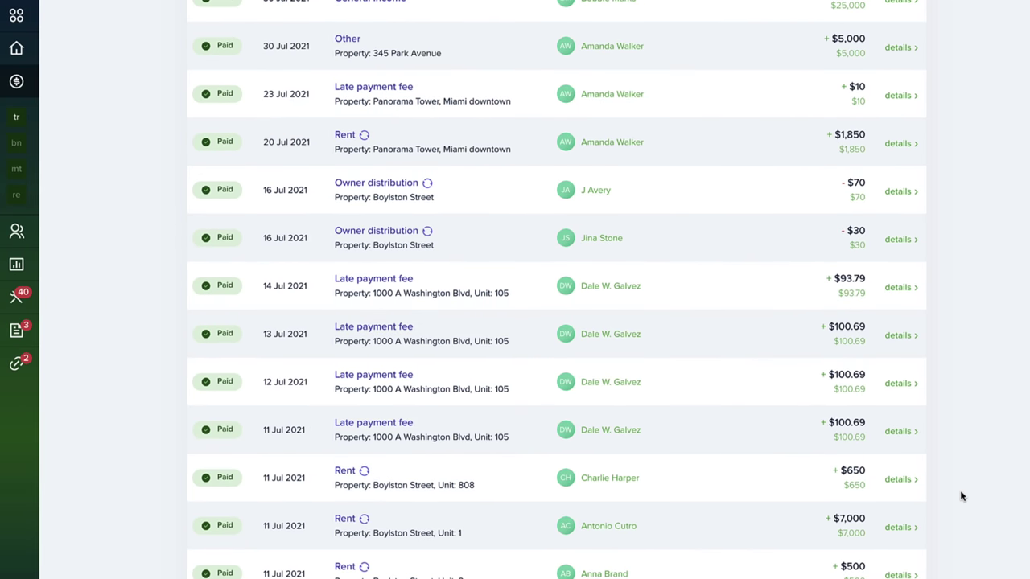
scroll(962, 498, "down", 2)
scroll(962, 500, "up", 12)
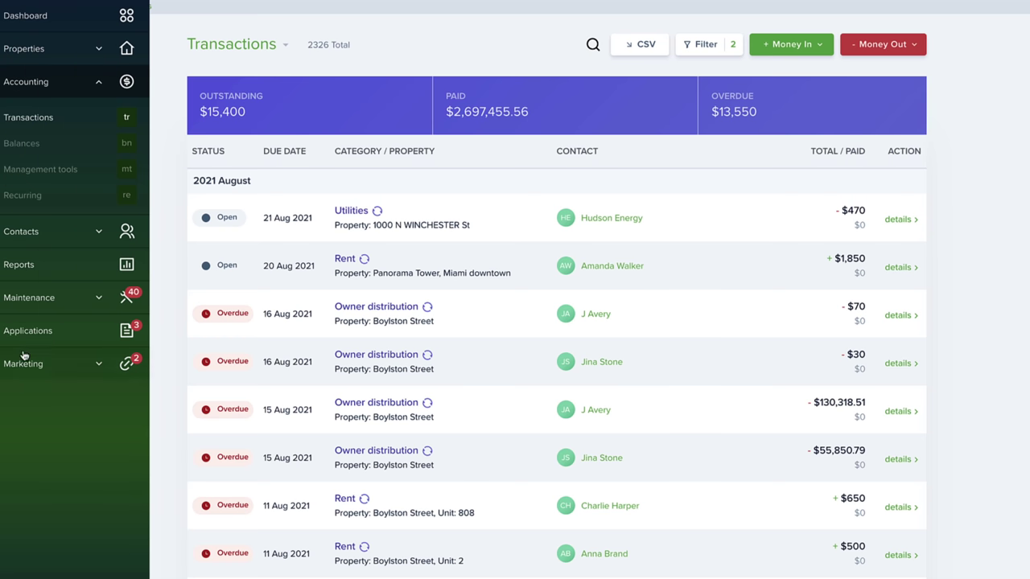
Return to the reports overview and browse the available report types.
left_click(11, 265)
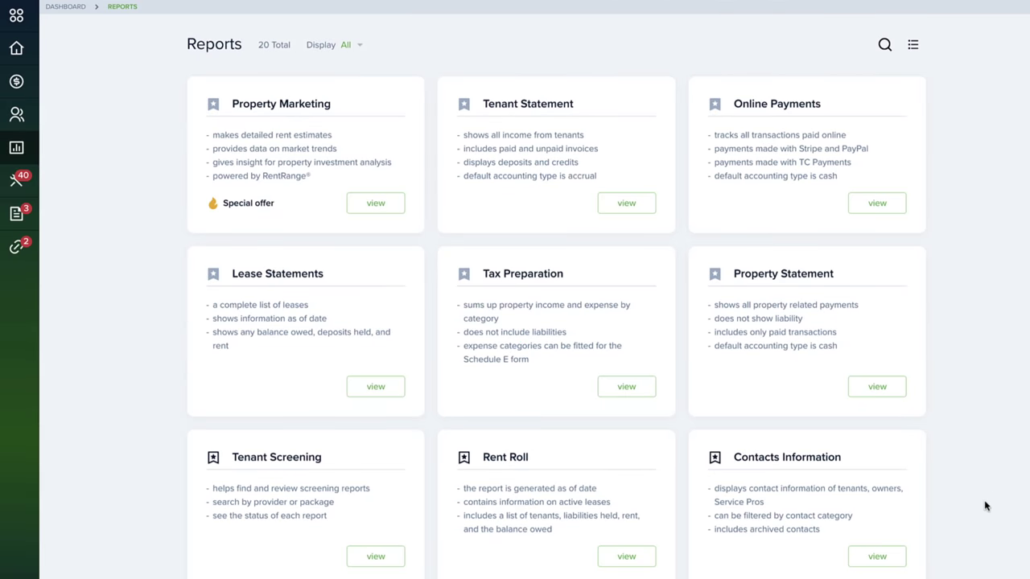
scroll(986, 502, "down", 5)
scroll(986, 503, "down", 2)
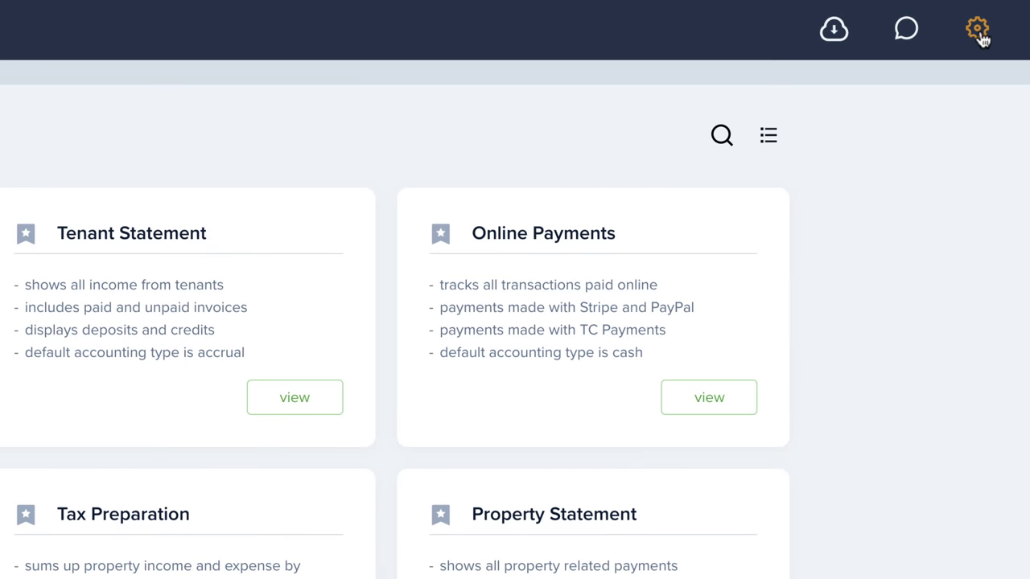
View the account's settings overview and return to the dashboard.
left_click(979, 32)
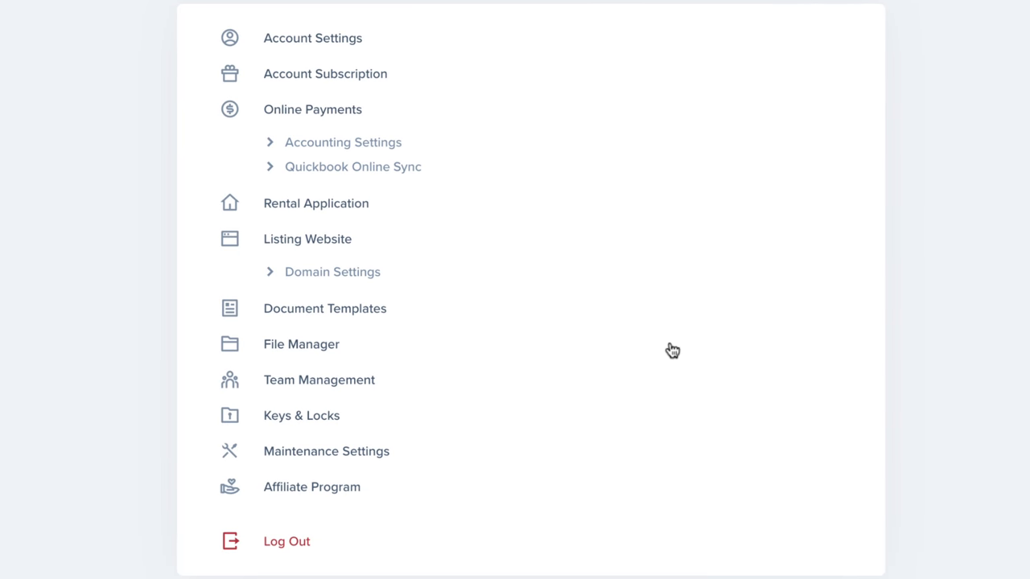
left_click(341, 393)
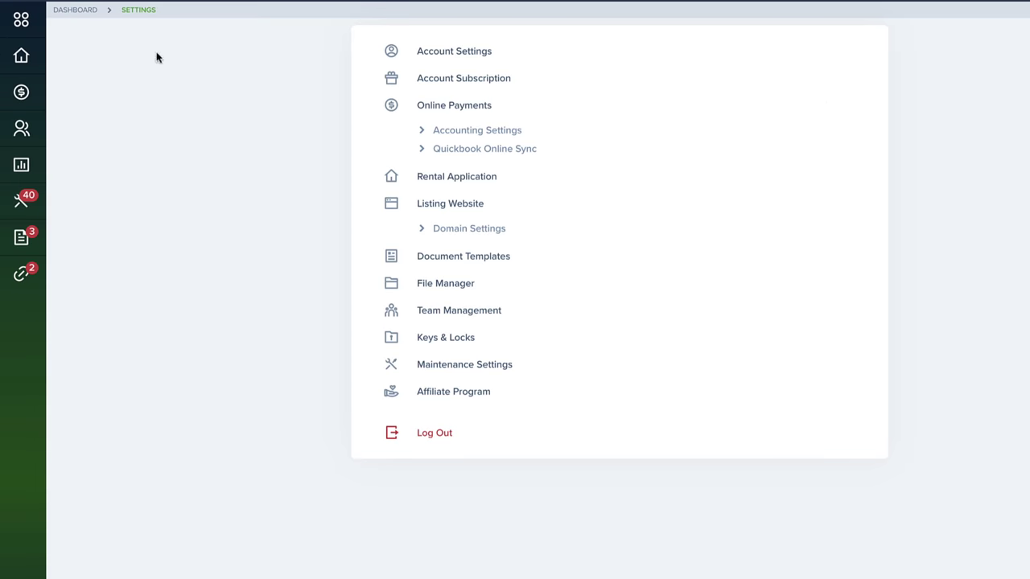
mouse_move(43, 57)
left_click(46, 18)
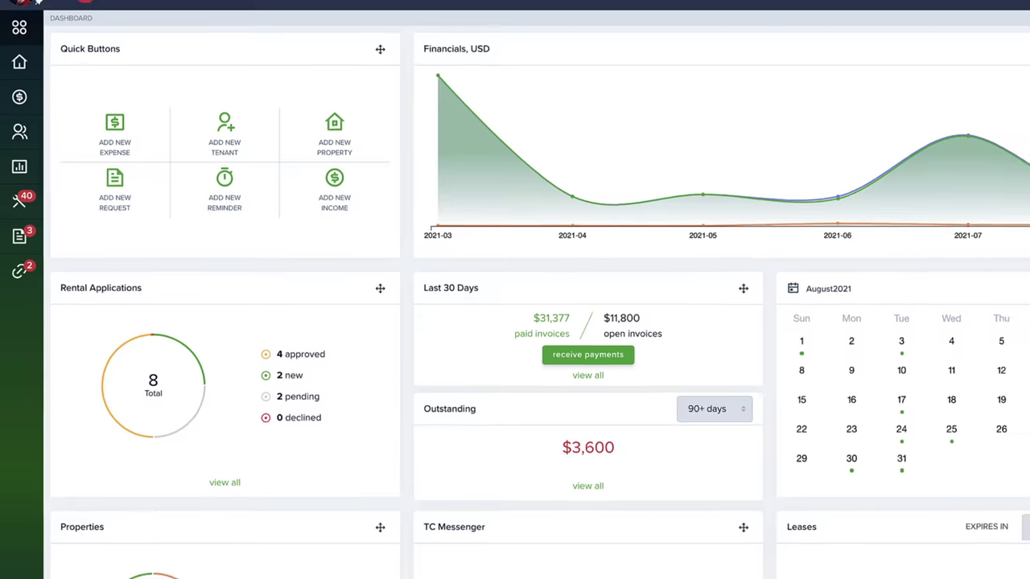